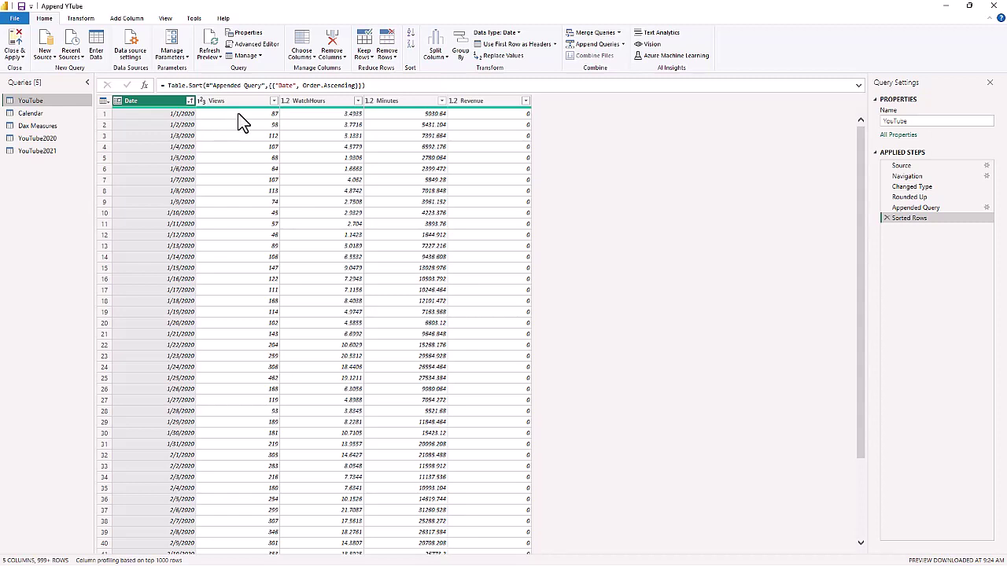
Step: Start a new conditional column in the YouTube query and name it Profitable
left_click(125, 18)
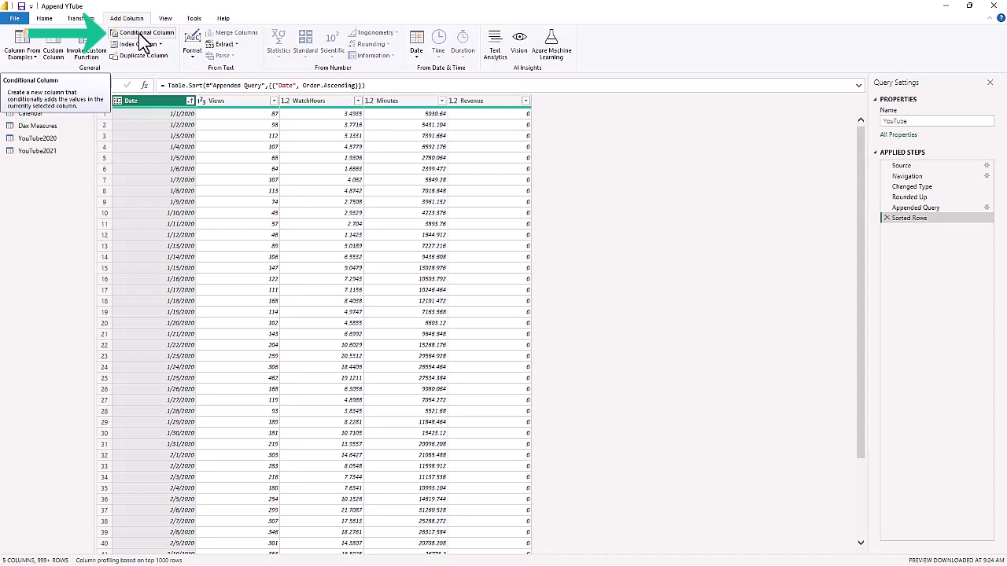
left_click(147, 38)
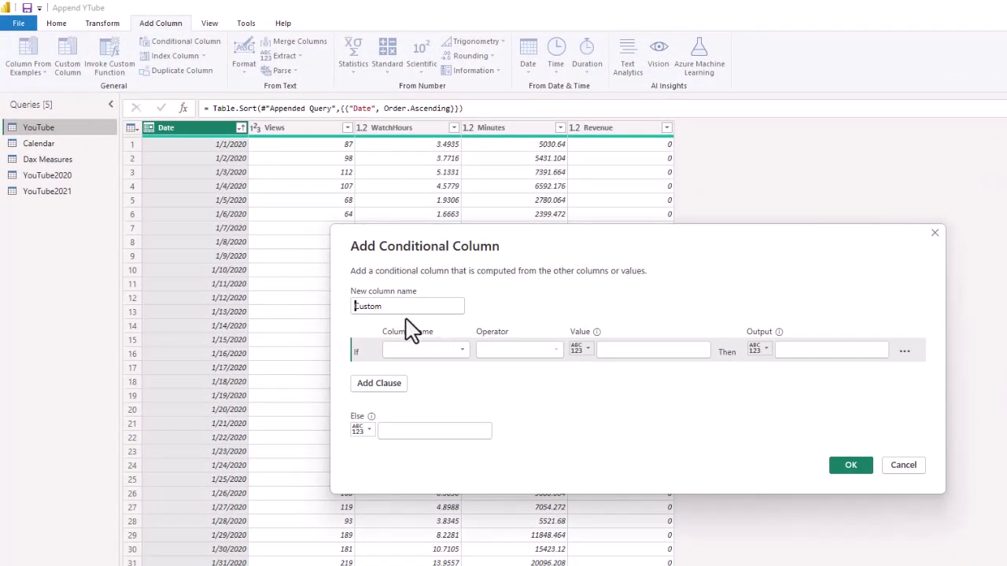
left_click_drag(396, 307, 332, 319)
type("Profitable")
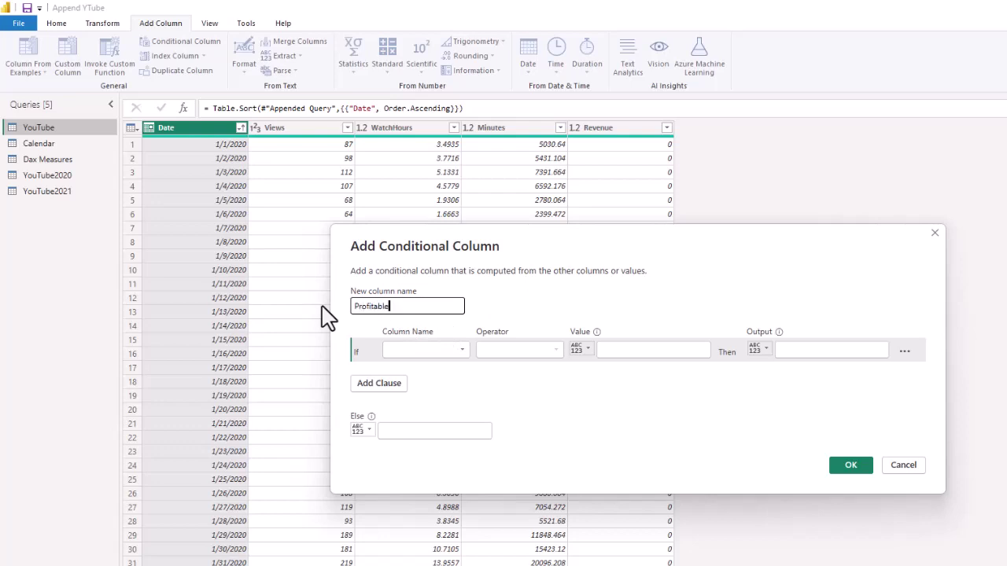
Step: Define the Profitable column's condition: if Revenue is greater than or equal to 25, output Profitable
left_click(439, 352)
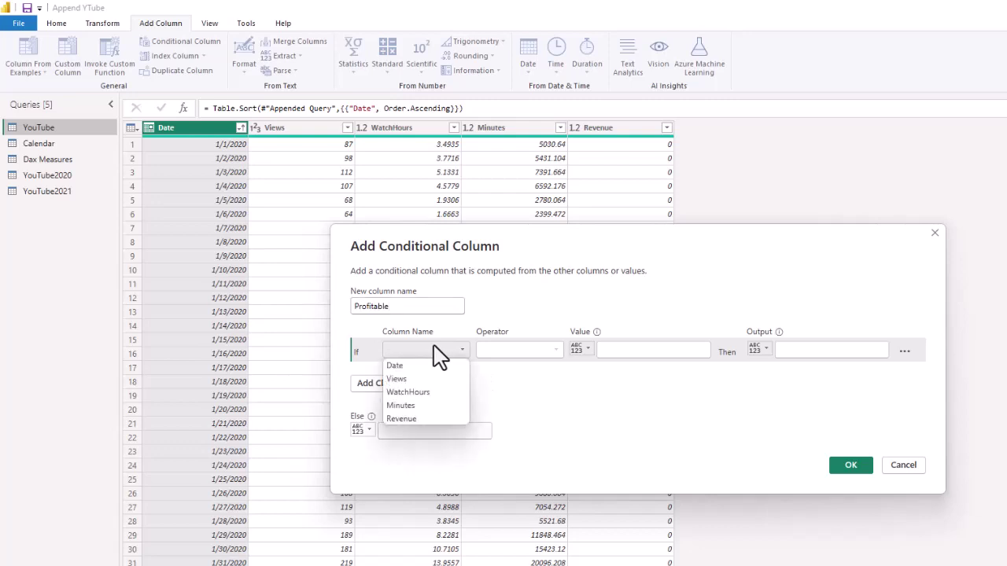
left_click(402, 417)
left_click(542, 355)
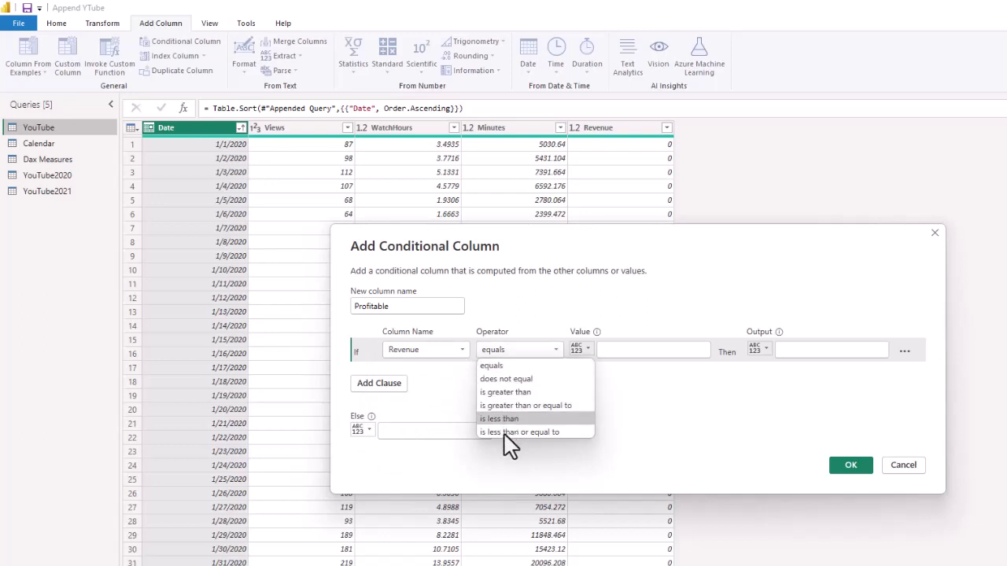
left_click(529, 405)
left_click(612, 353)
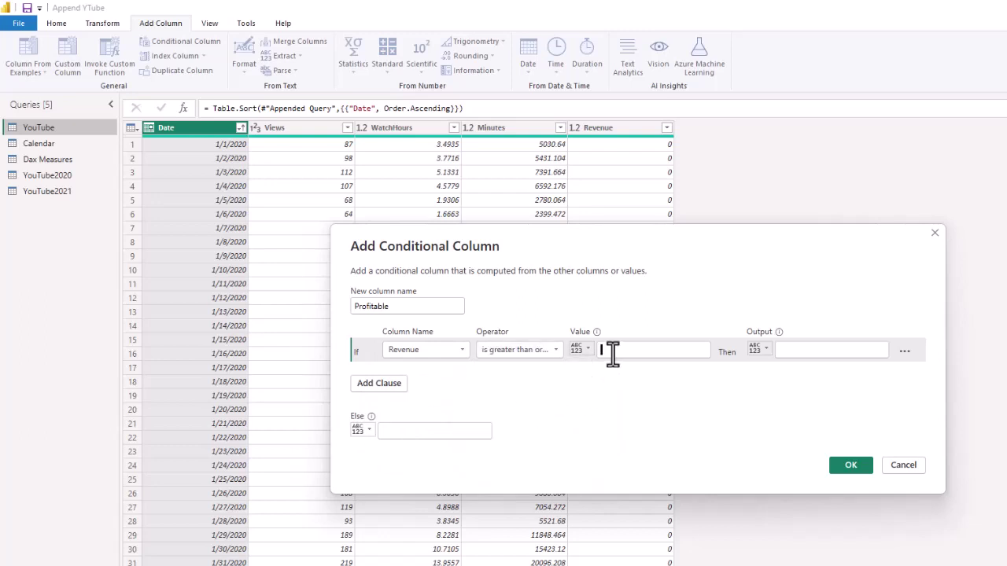
type("25")
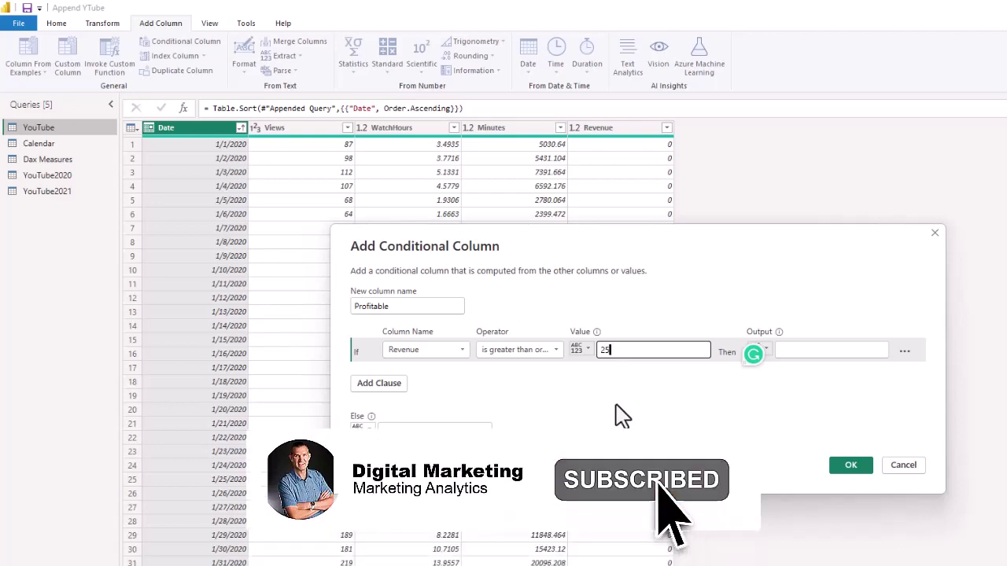
left_click(792, 350)
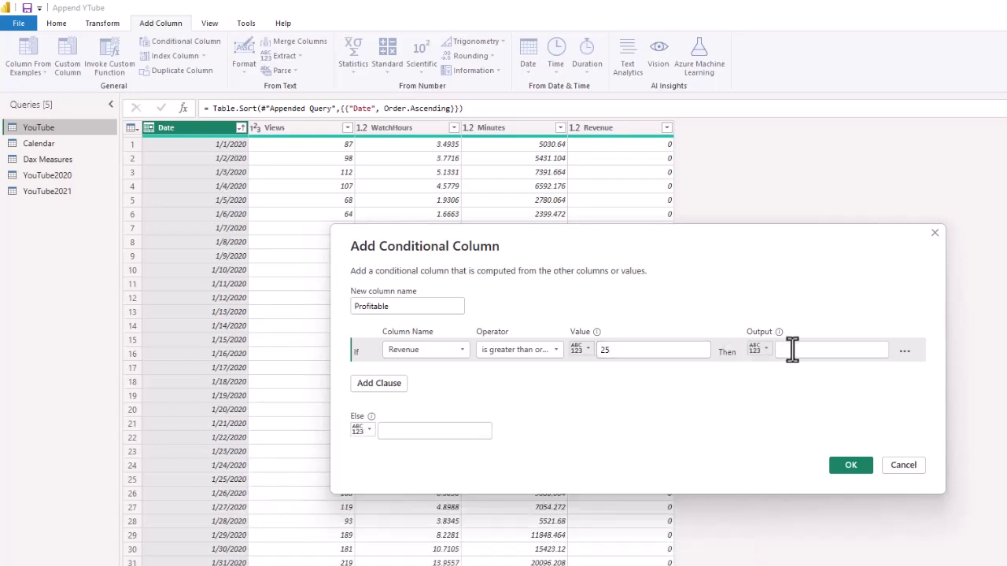
type("Pro")
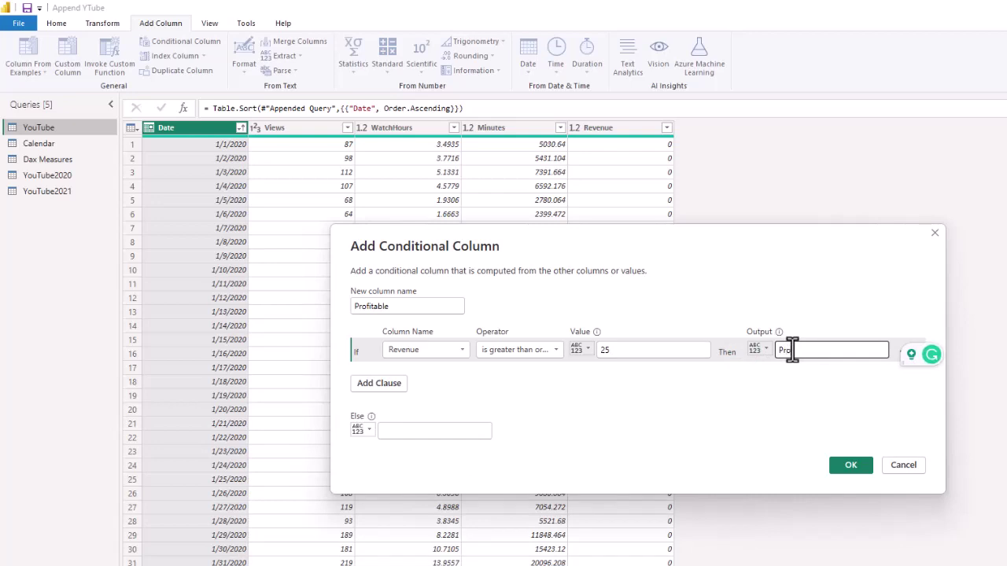
type("fitable")
Step: Set the else output to Not Profitable and create the column
left_click(410, 431)
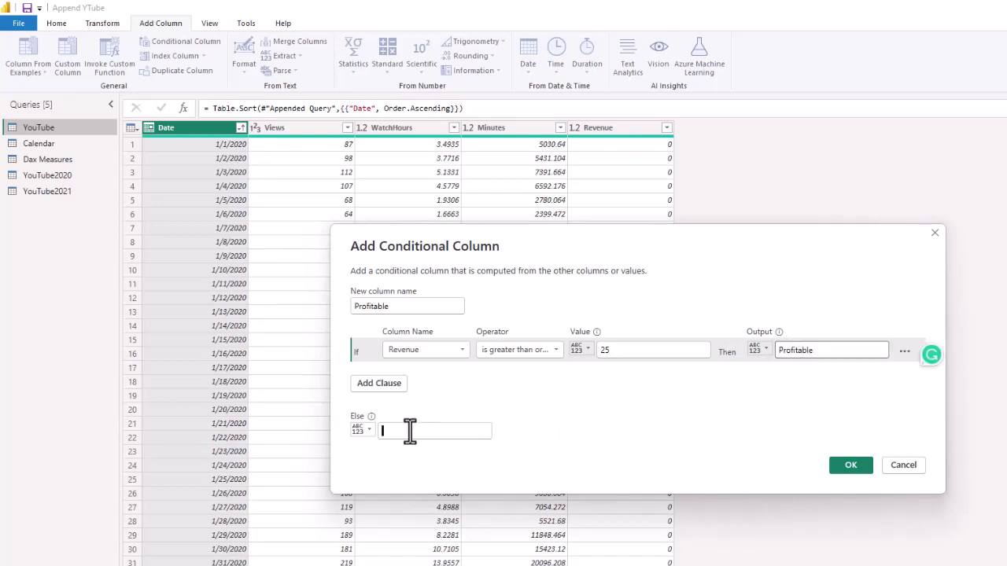
type("No")
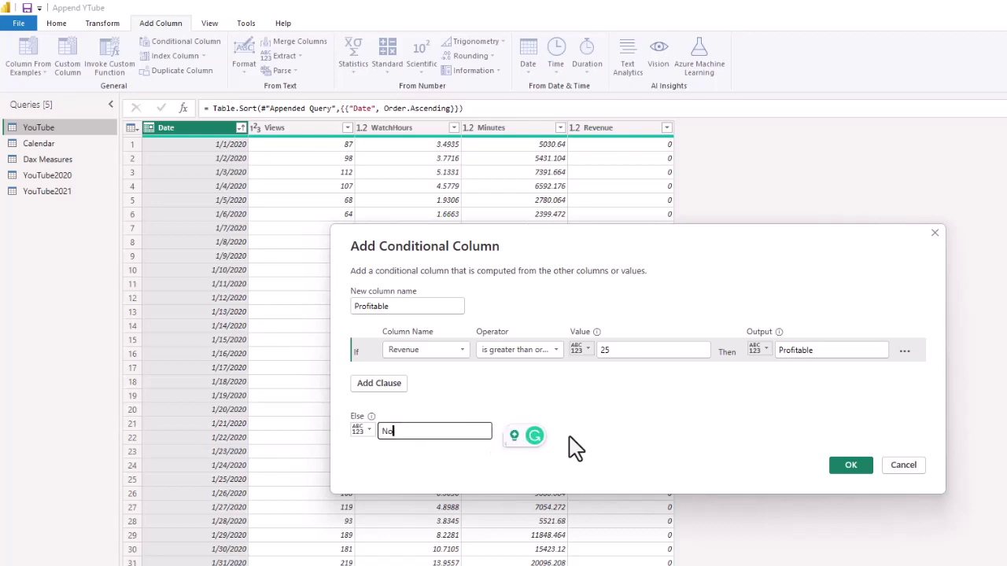
type("t Profitable")
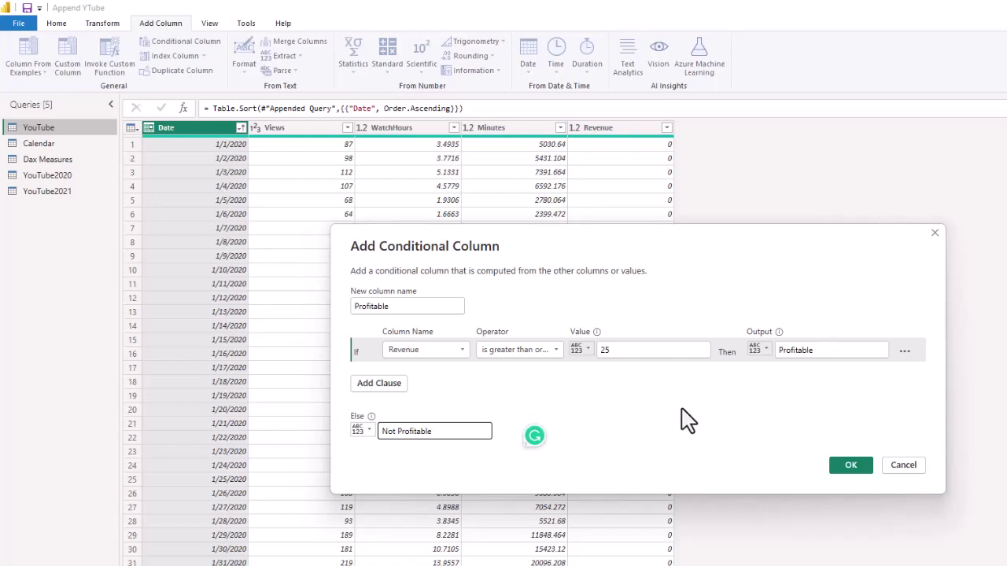
left_click(849, 474)
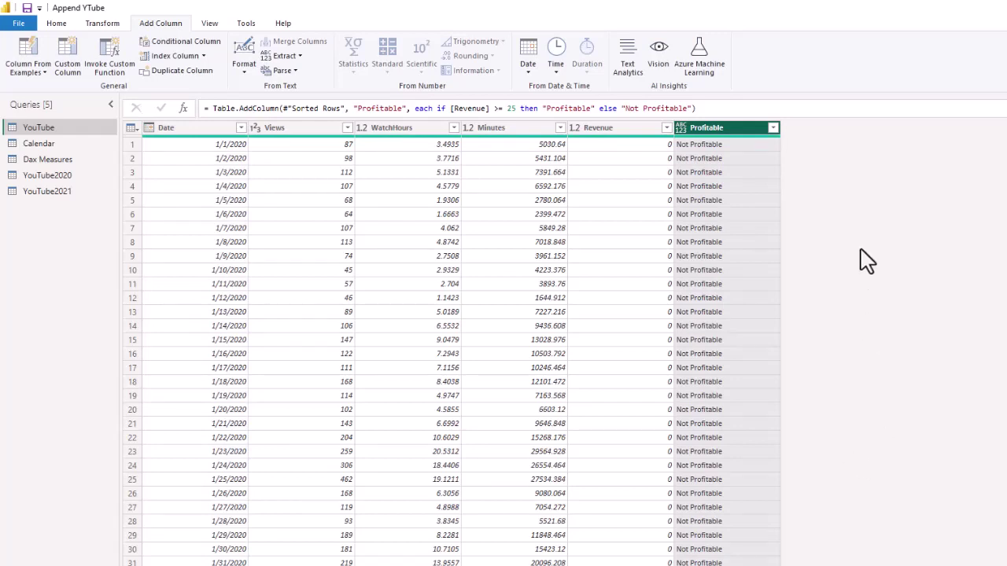
Step: Load the complete list of distinct values in the Profitable column's filter, then close it without filtering
left_click(773, 129)
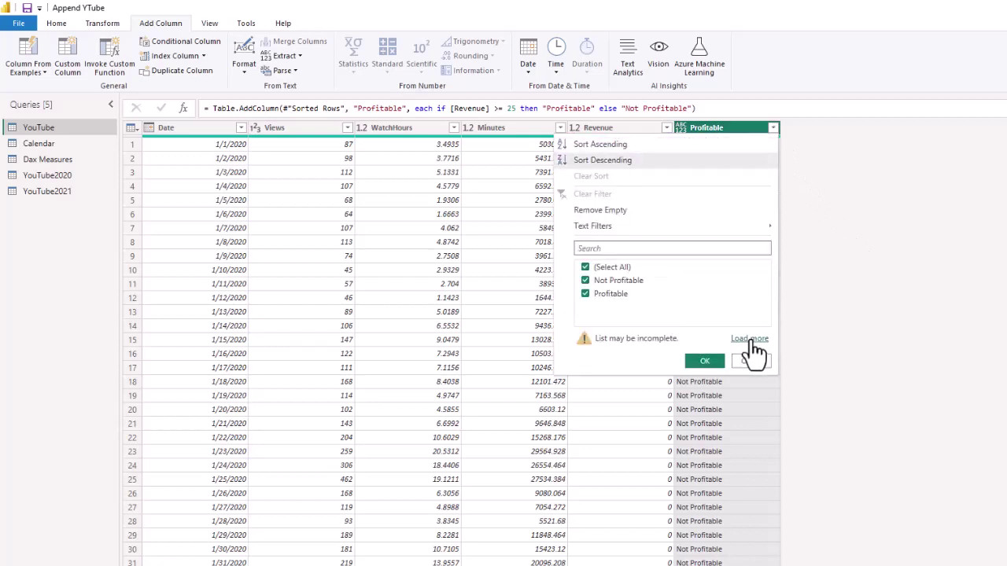
left_click(749, 339)
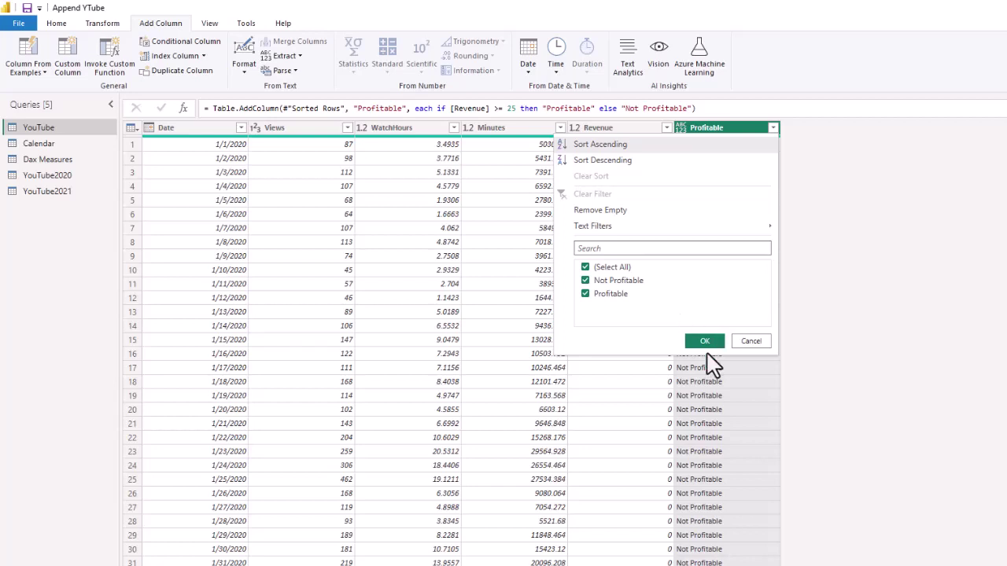
left_click(906, 357)
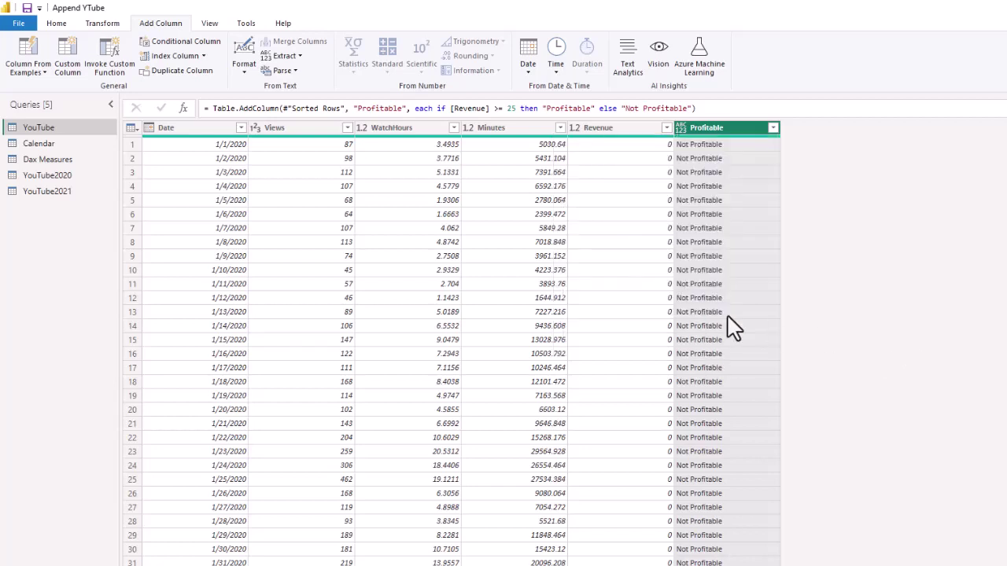
Step: Start another conditional column in the YouTube query and name it Traffic Volume
left_click(181, 49)
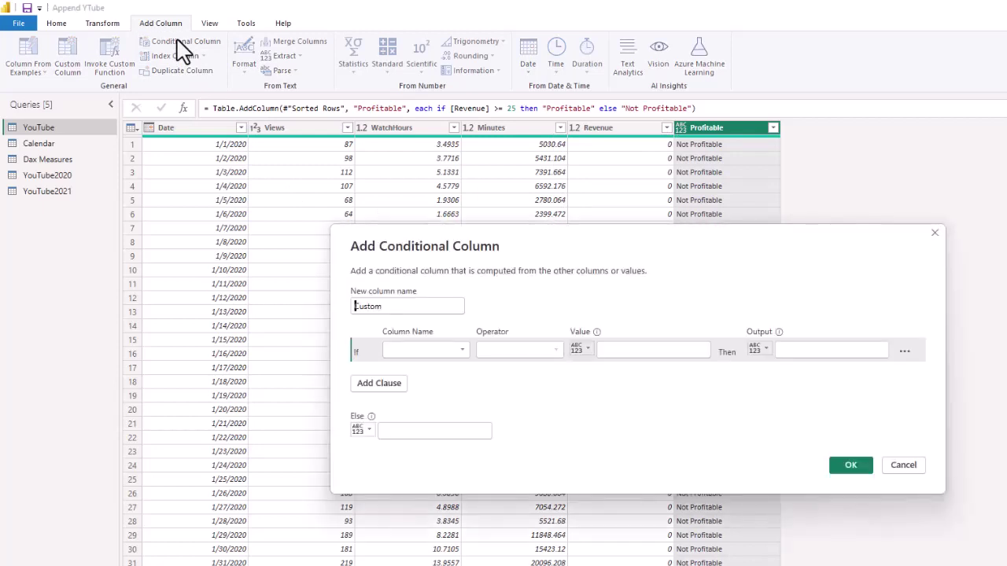
left_click_drag(399, 306, 287, 305)
type("Traffic Volume")
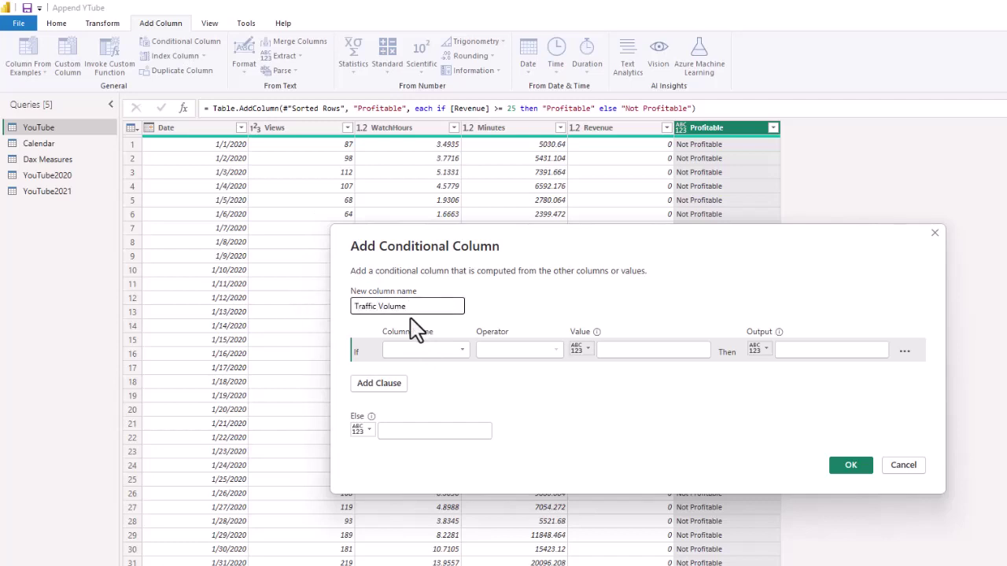
Step: Define the Traffic Volume column's first condition: if Views is greater than 10000, output High
left_click(442, 358)
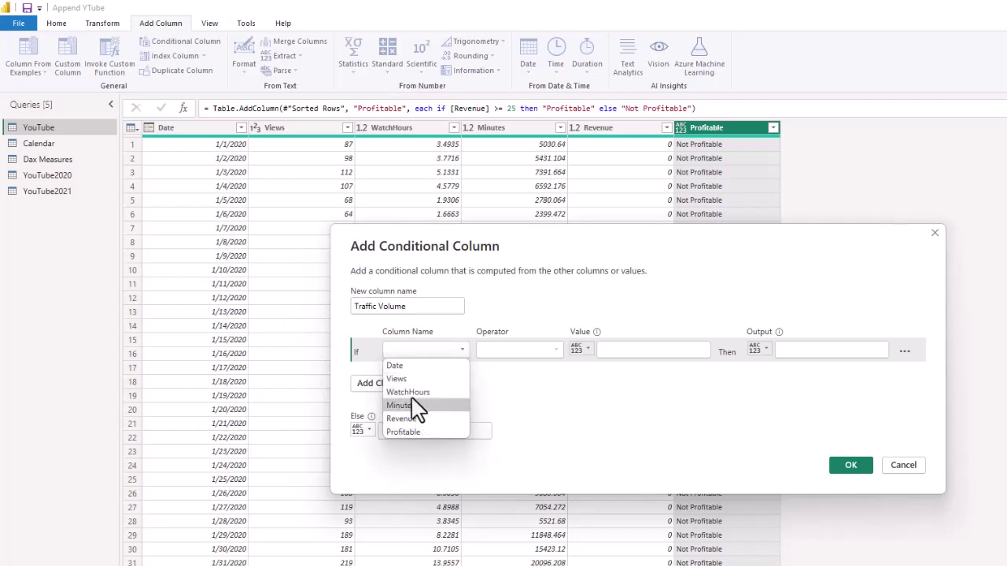
left_click(403, 379)
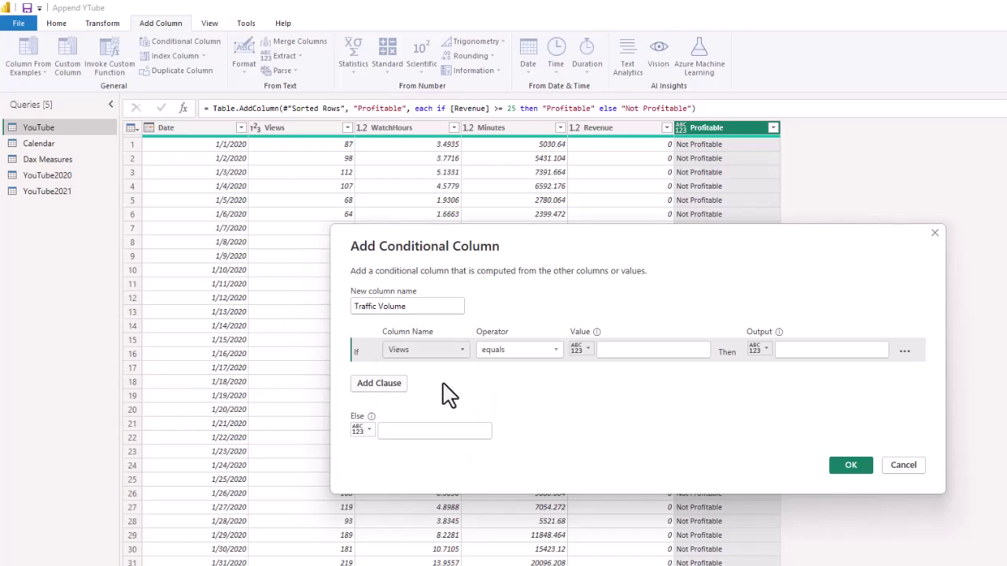
left_click(512, 358)
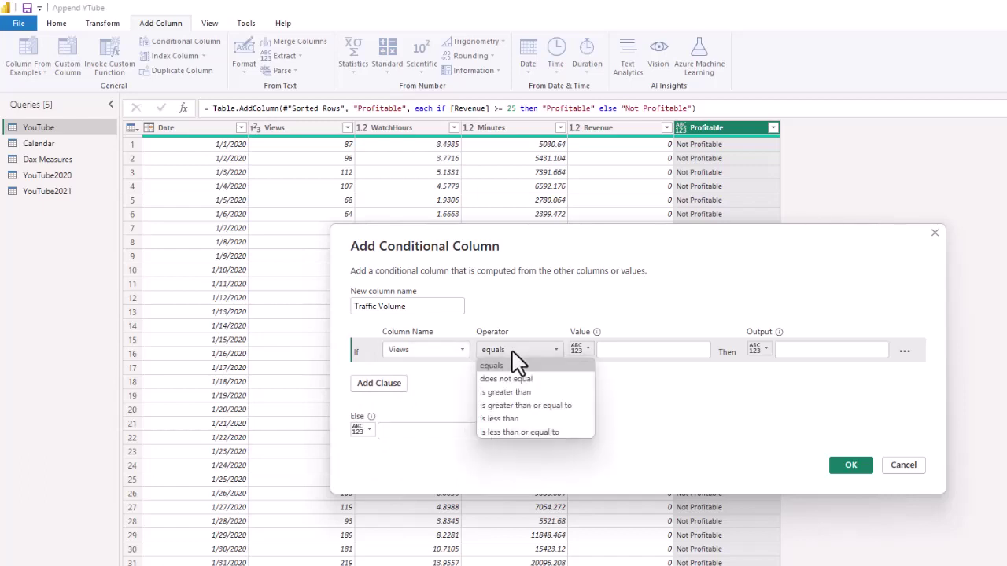
left_click(507, 392)
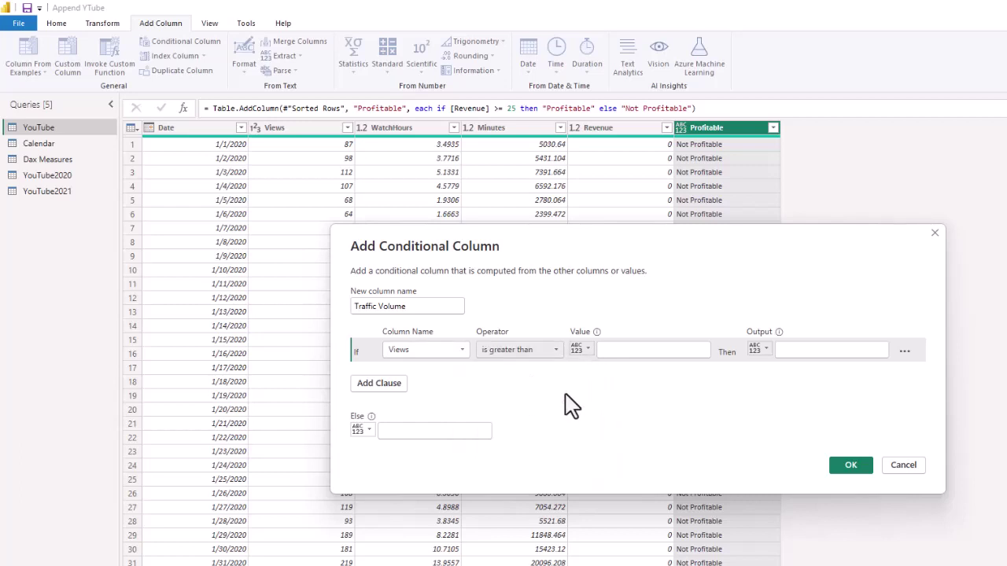
left_click(619, 353)
type("10000")
left_click(812, 353)
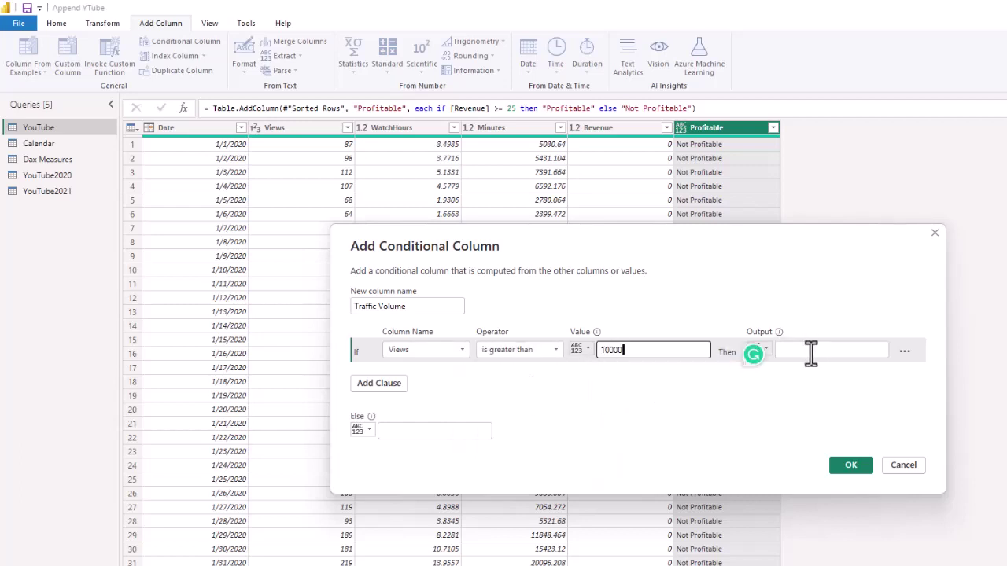
type("High")
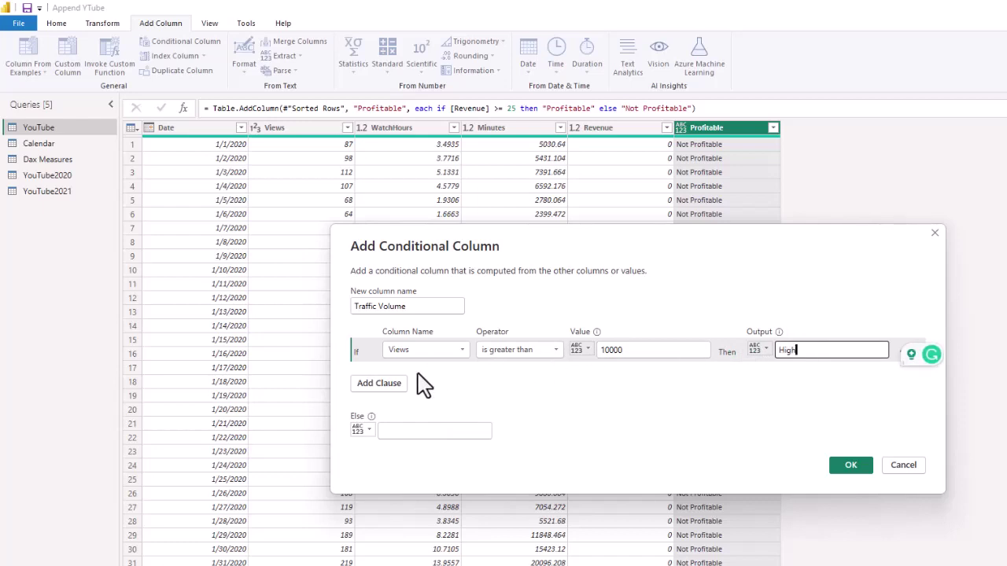
Step: Add an else-if clause to Traffic Volume: if Views is greater than 5000, output Average
left_click(380, 385)
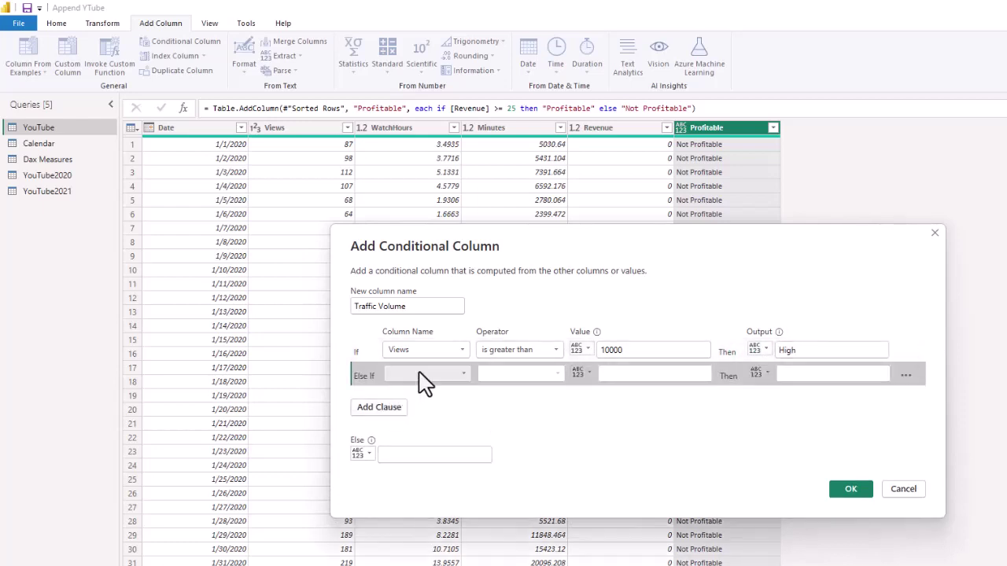
left_click(419, 375)
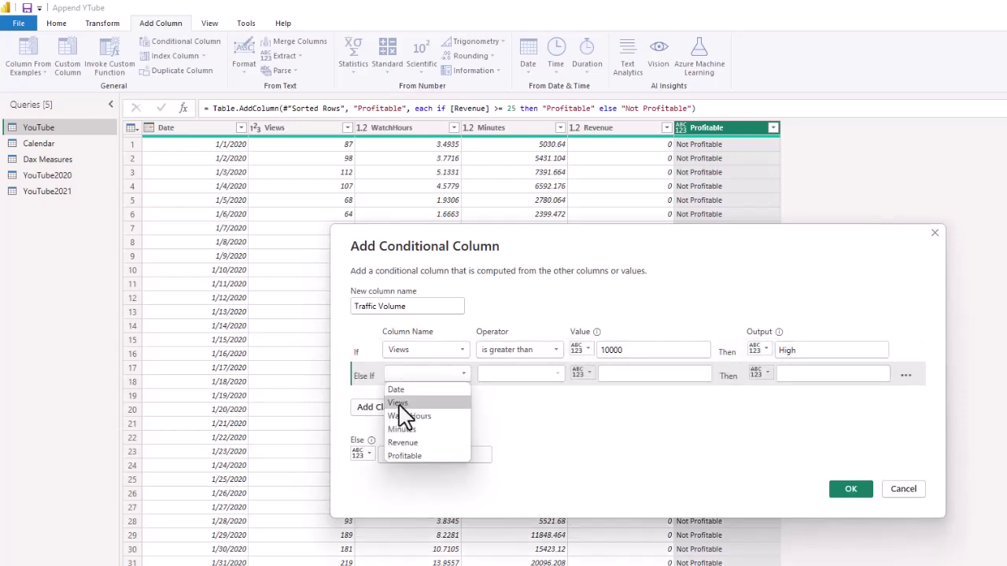
left_click(400, 403)
left_click(516, 376)
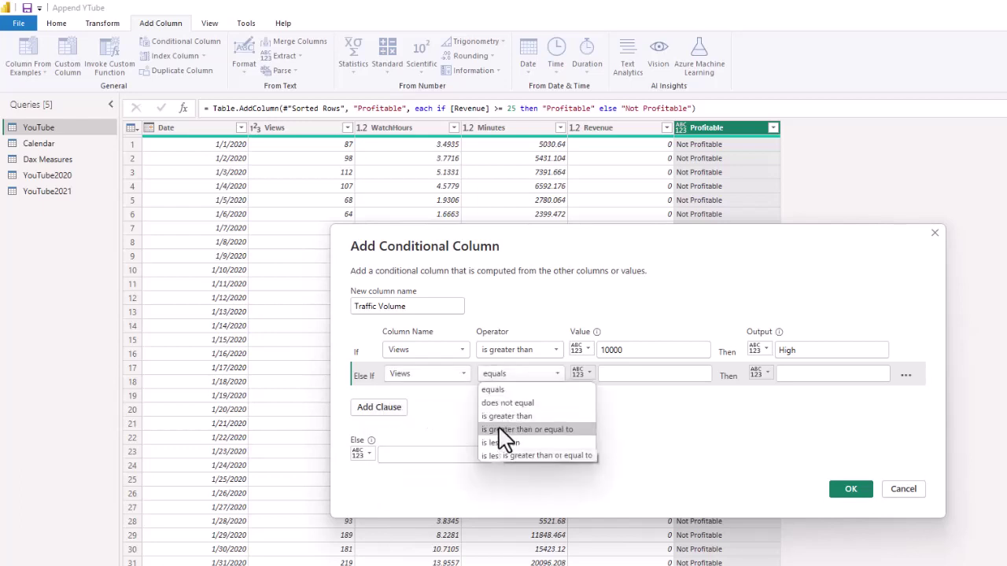
left_click(506, 416)
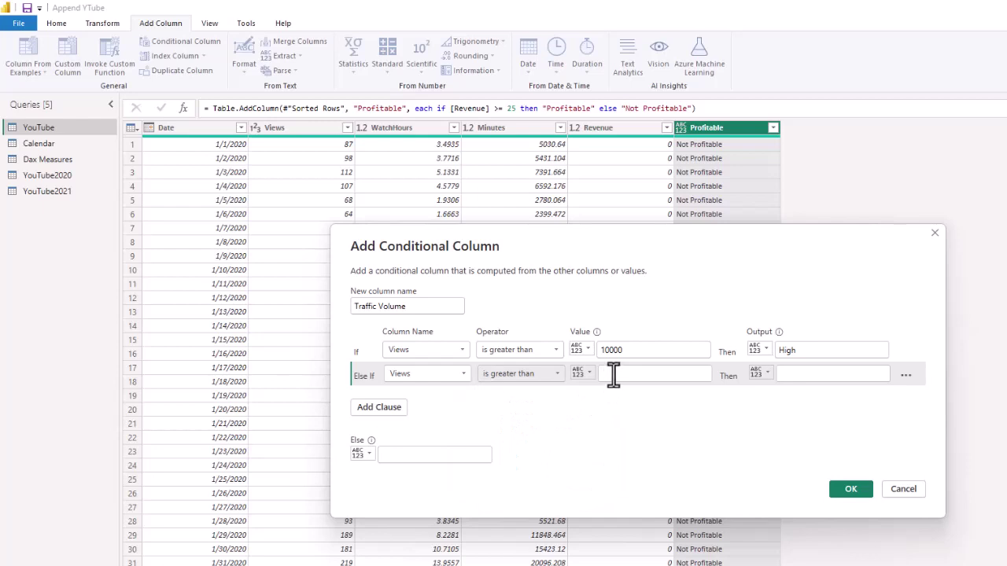
left_click(613, 374)
type("5000")
left_click(798, 374)
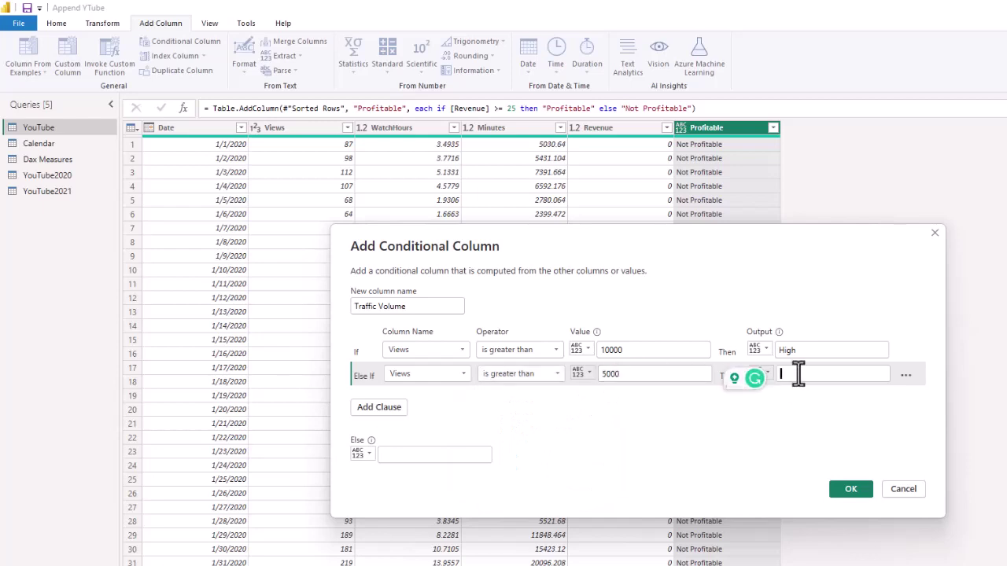
type("Average")
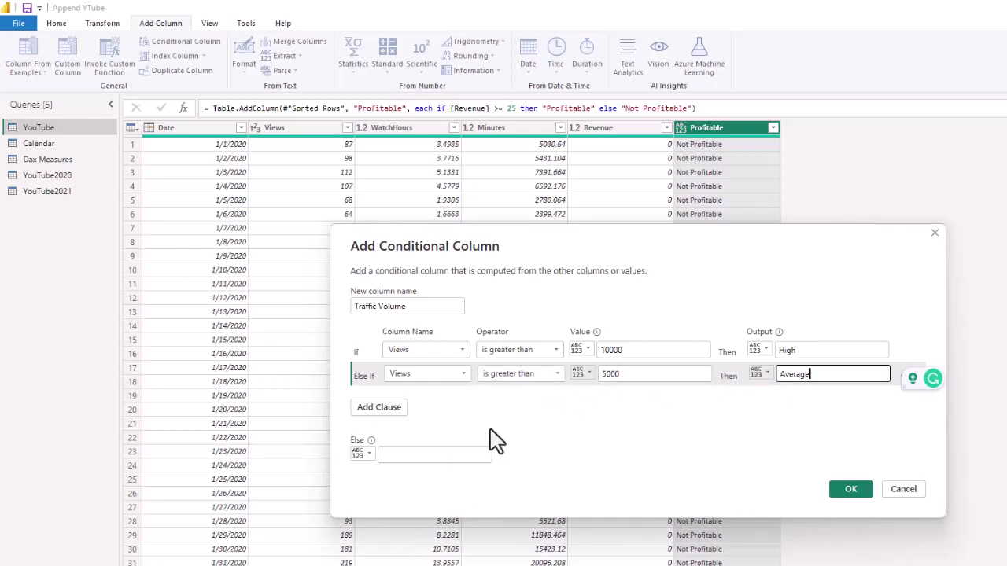
Step: Set the else output to Low and create the Traffic Volume column
left_click(402, 456)
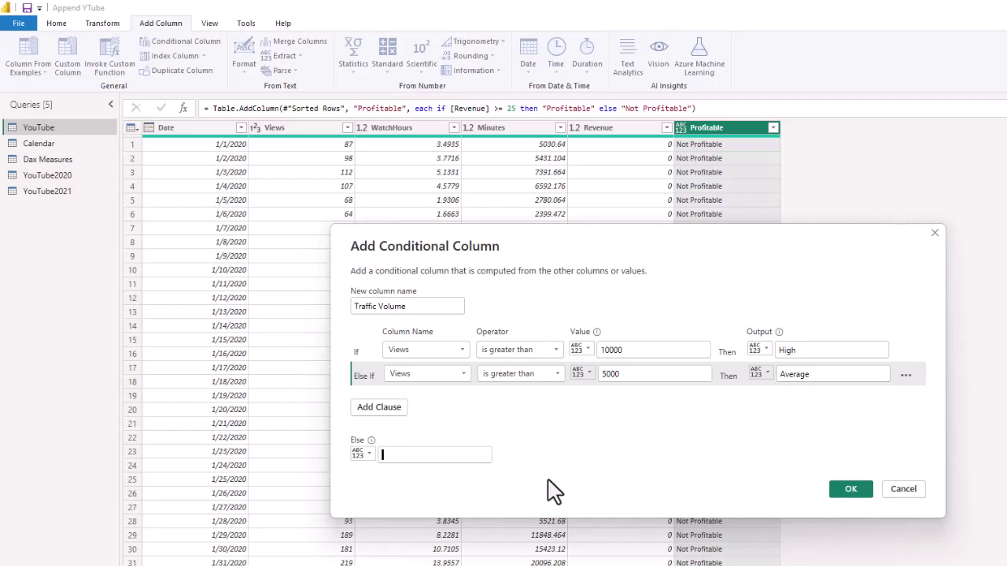
type("Low")
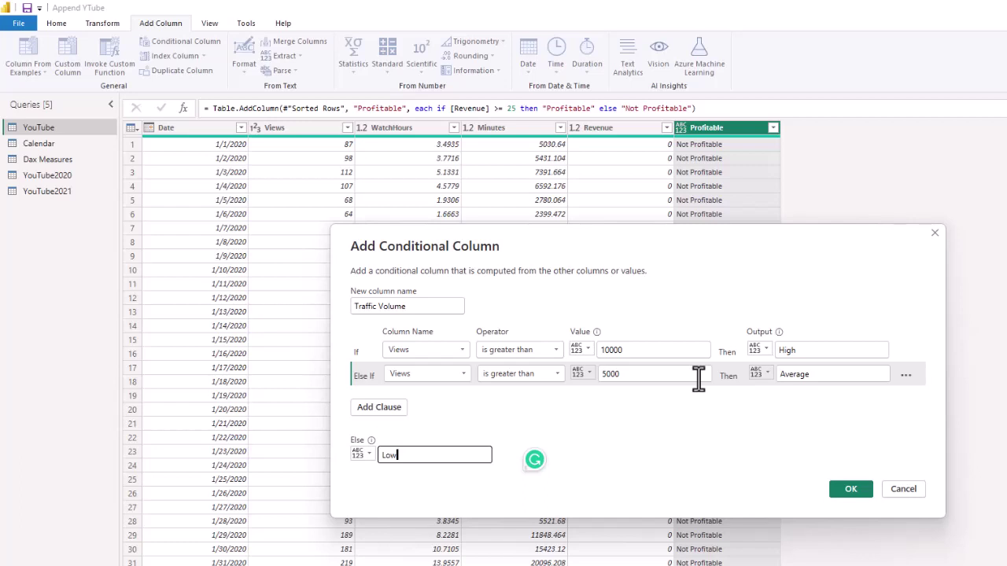
left_click(846, 497)
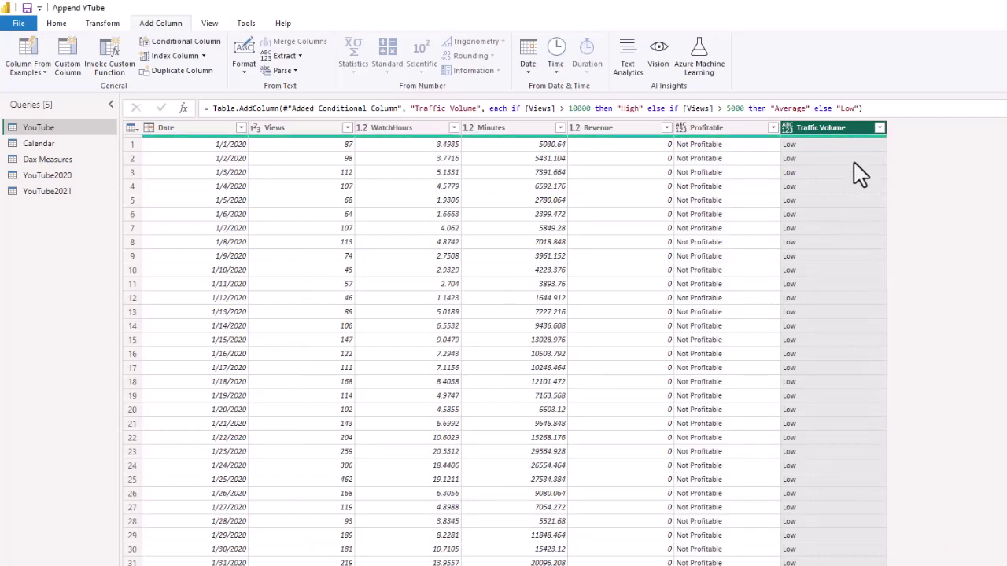
Step: Load the complete list of distinct values in the Traffic Volume column's filter
left_click(879, 128)
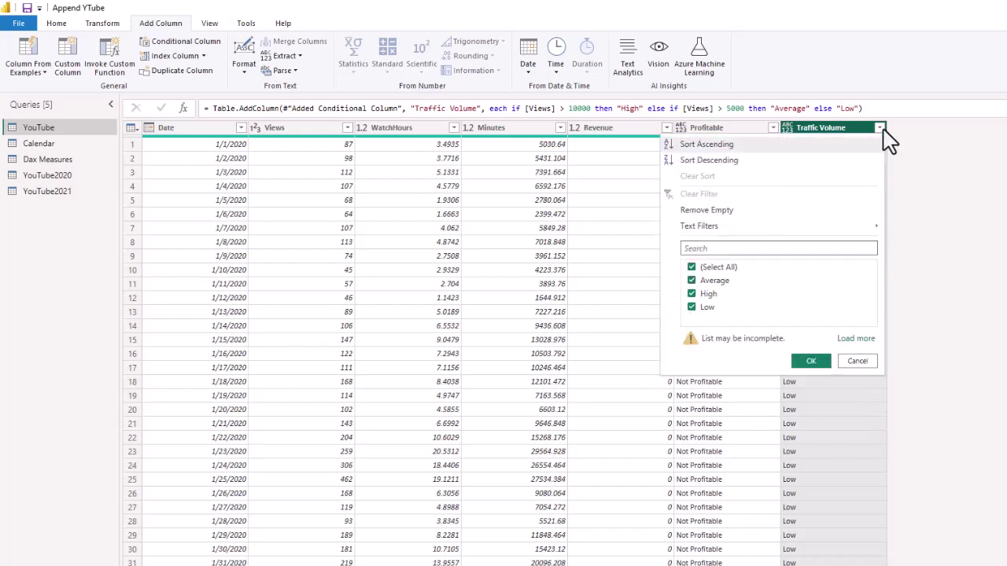
left_click(855, 340)
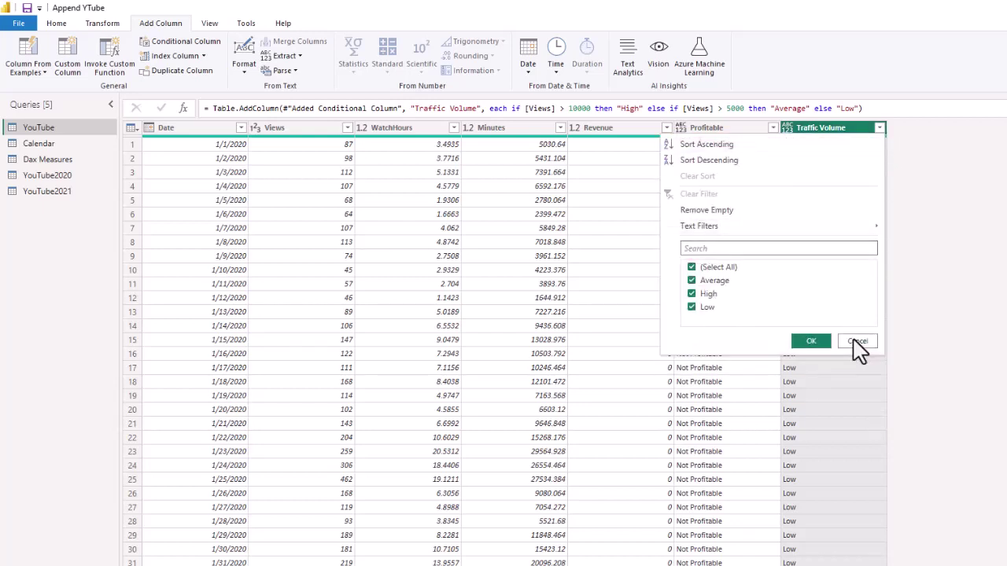
Step: Accept the Traffic Volume filter with all values selected, then close the query editor and apply the pending changes
left_click(812, 351)
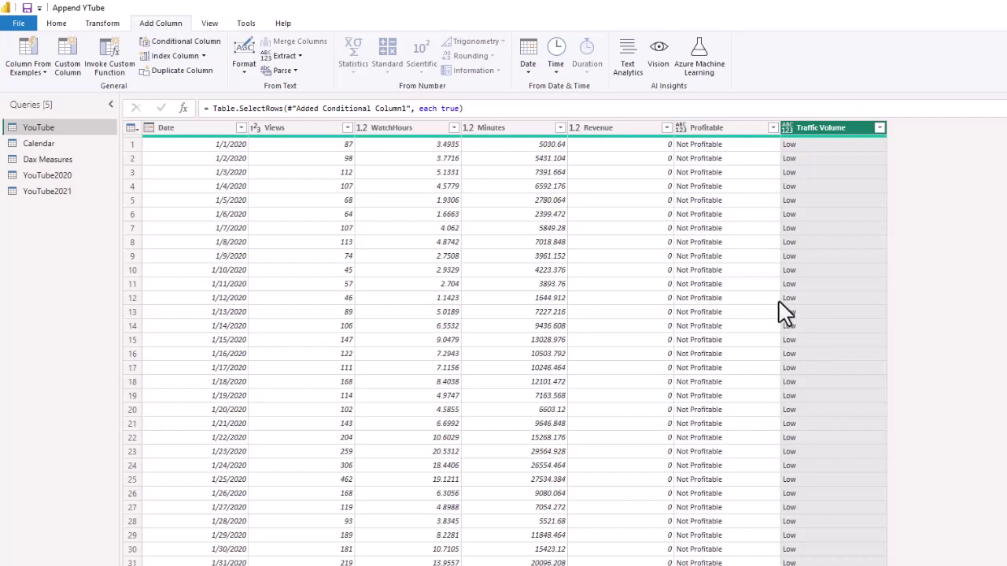
left_click(57, 24)
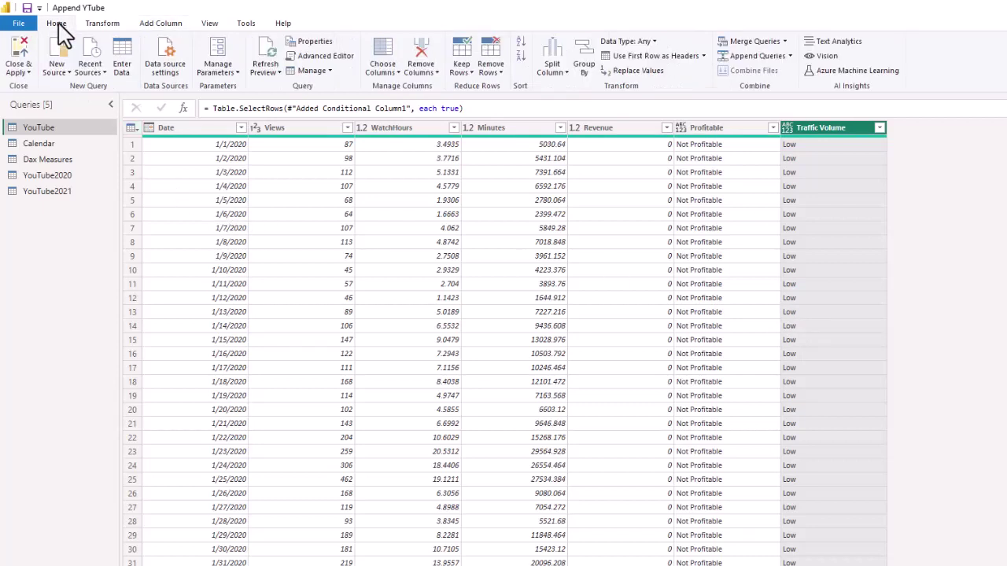
left_click(22, 71)
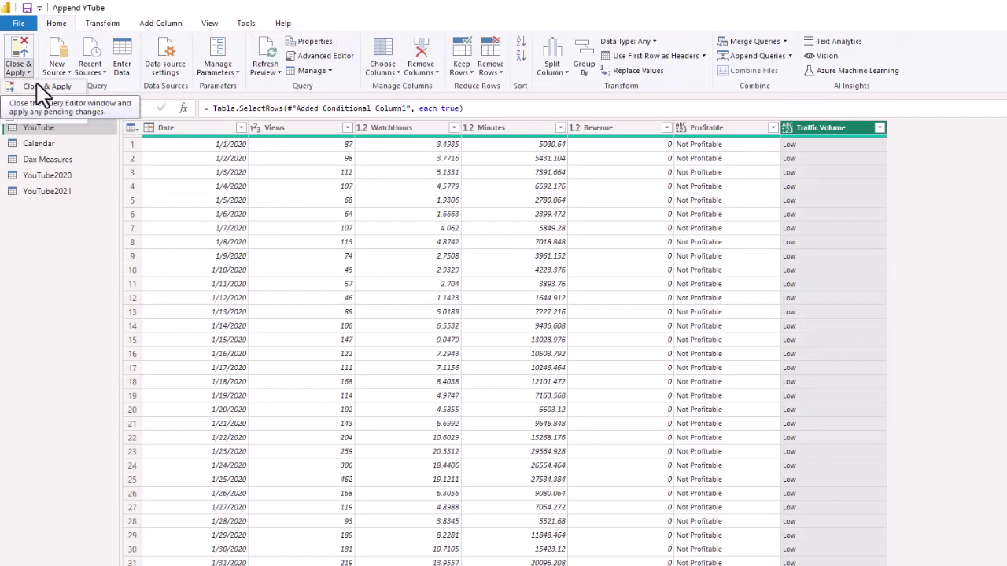
left_click(36, 86)
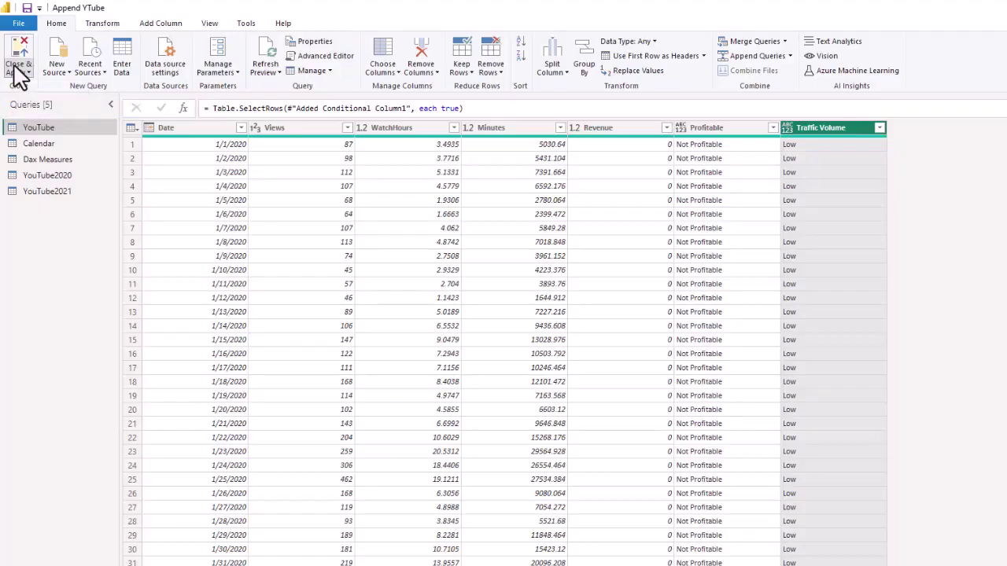
left_click(21, 66)
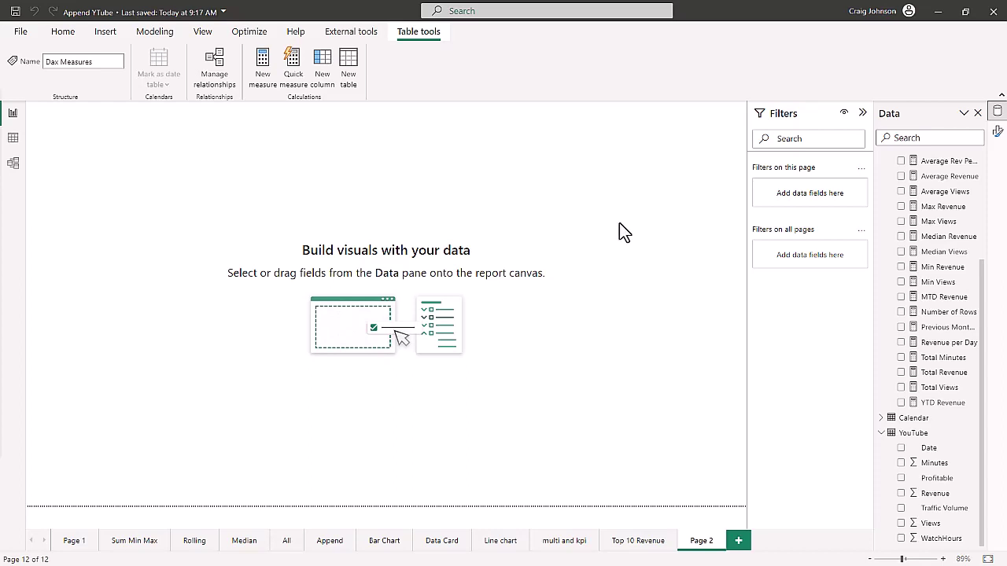
Step: Create a new measure named Profitable in the Dax Measures table and start a second line for its formula
scroll(936, 220, "up", 4)
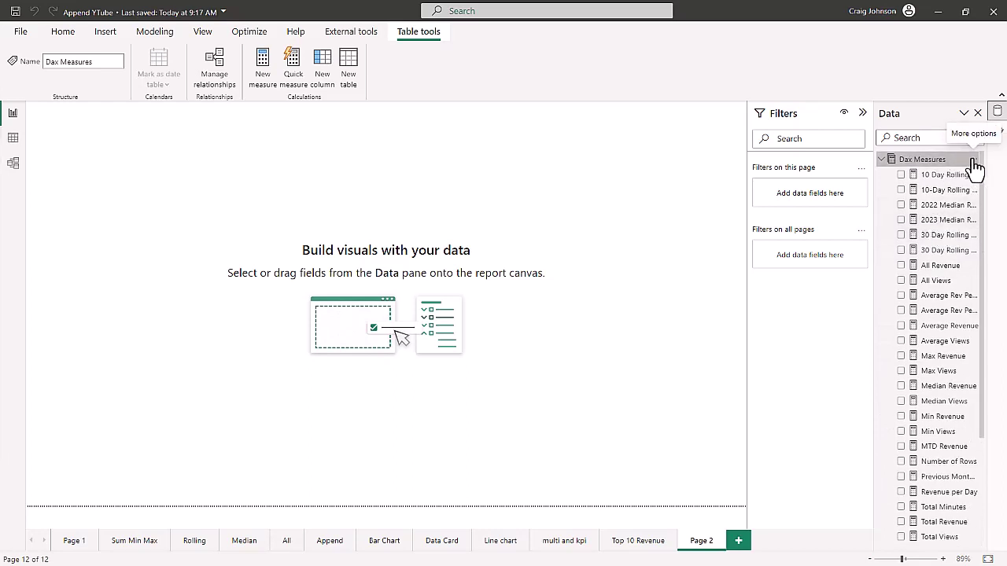
left_click(974, 165)
left_click(893, 191)
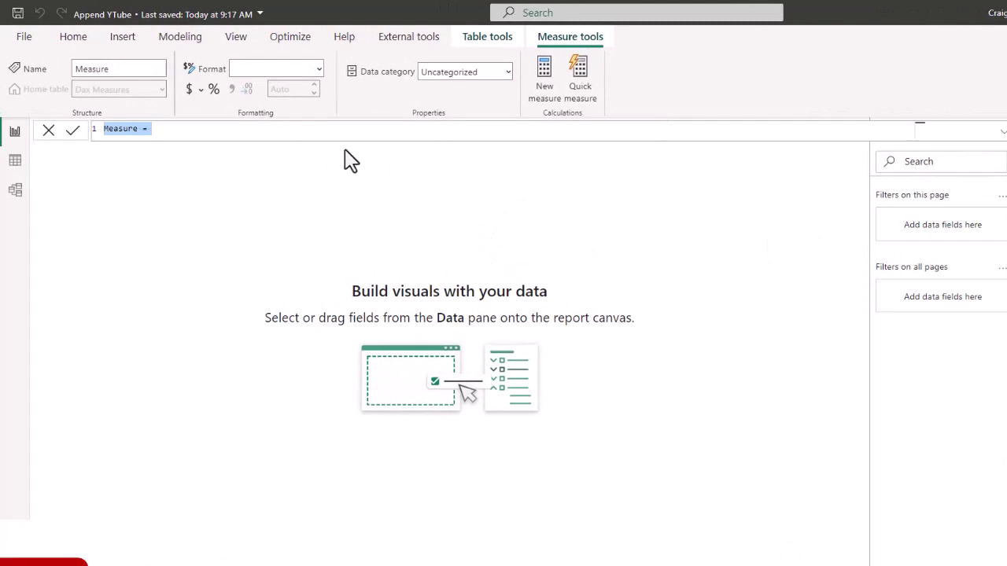
type("Profita")
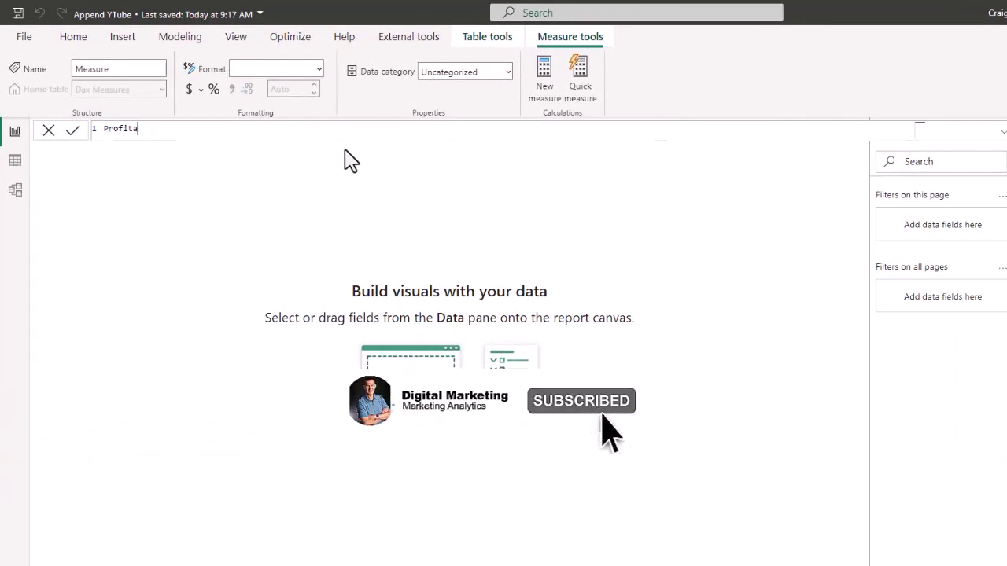
type("ble =")
key("shift+Return")
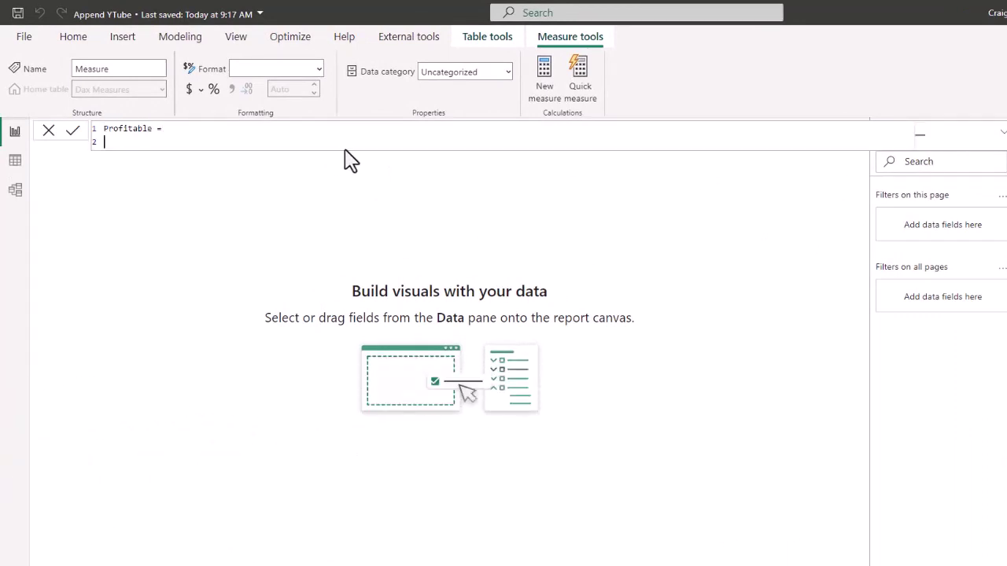
Step: Begin the Profitable measure's expression with the COUNTROWS function
type("count")
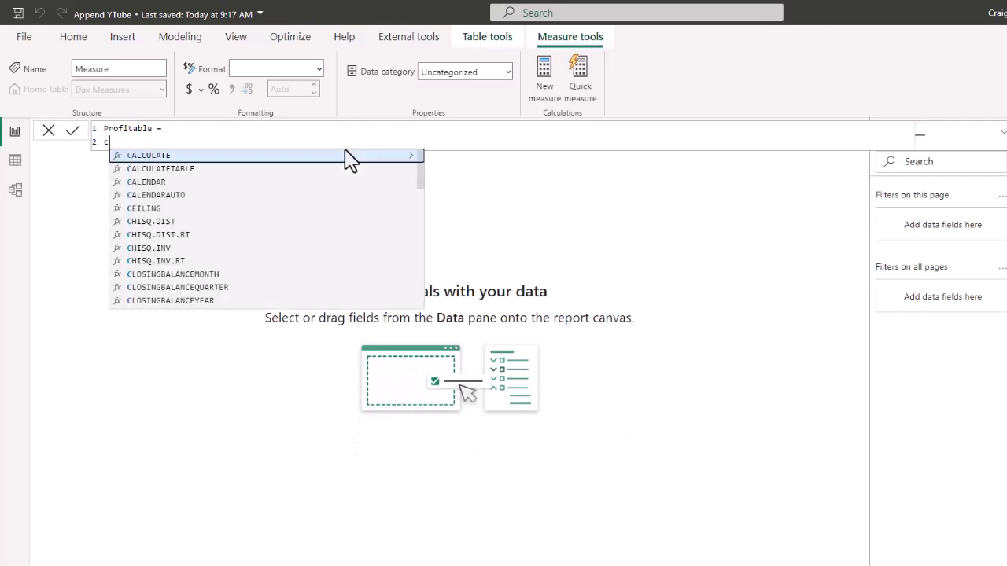
key("Down")
key("Down")
key("Down")
key("Down")
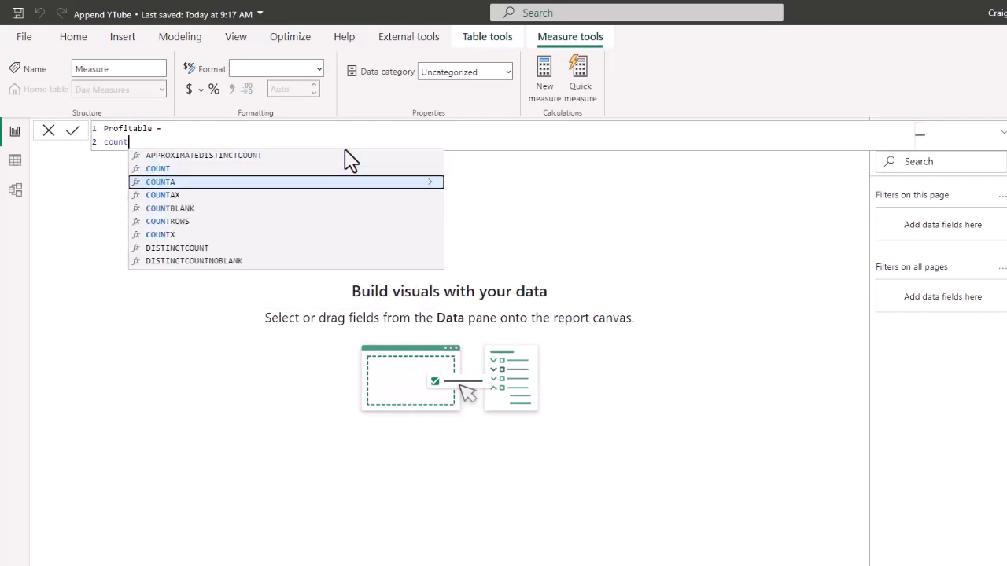
key("Tab")
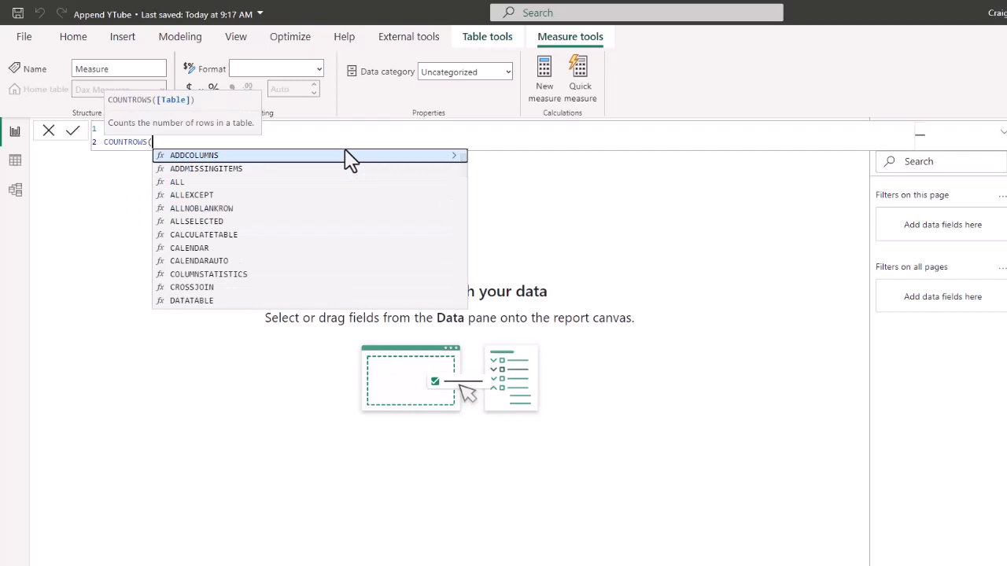
Step: Nest a FILTER function inside COUNTROWS on its own line, with YouTube as the table argument
key("shift+Return")
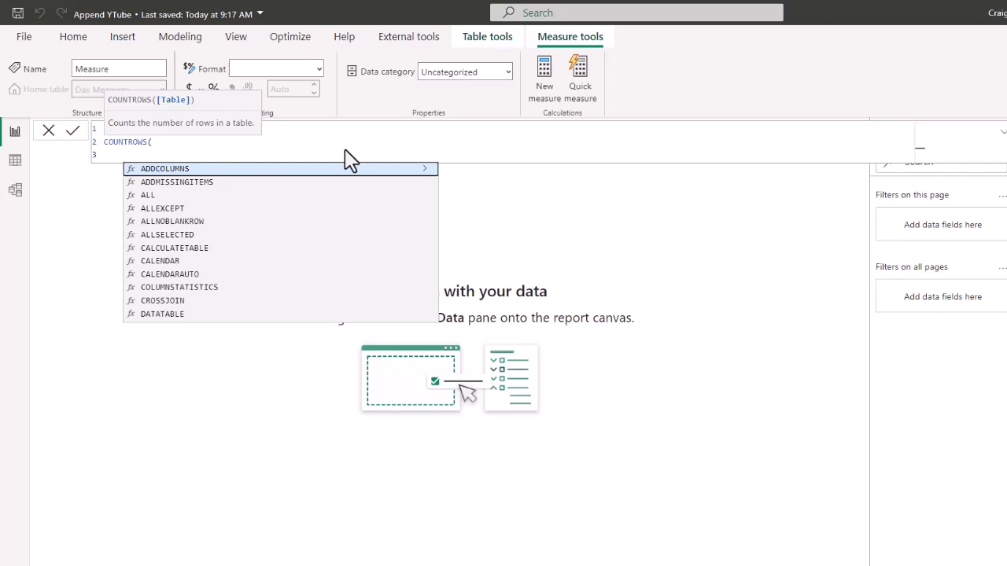
type("fil")
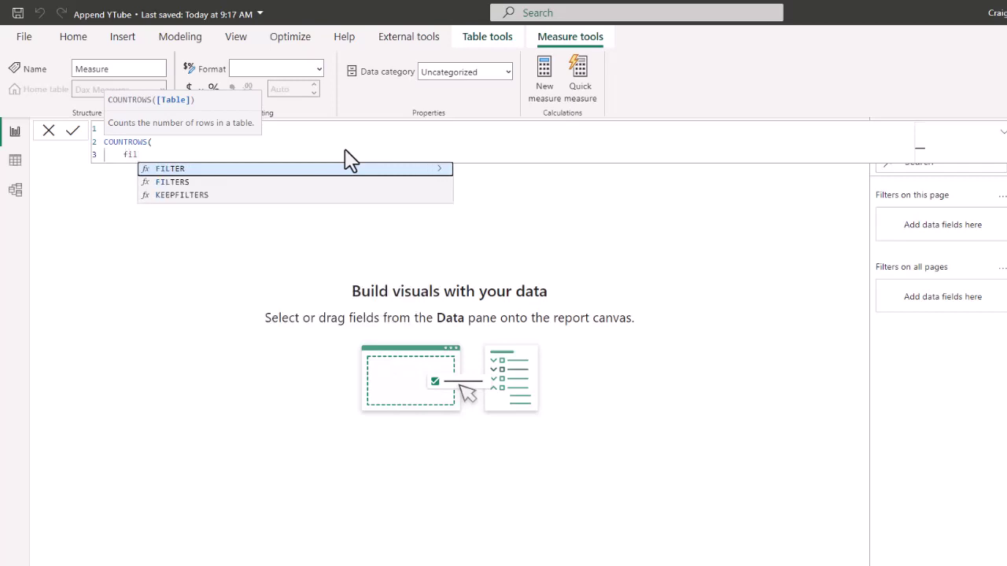
key("Tab")
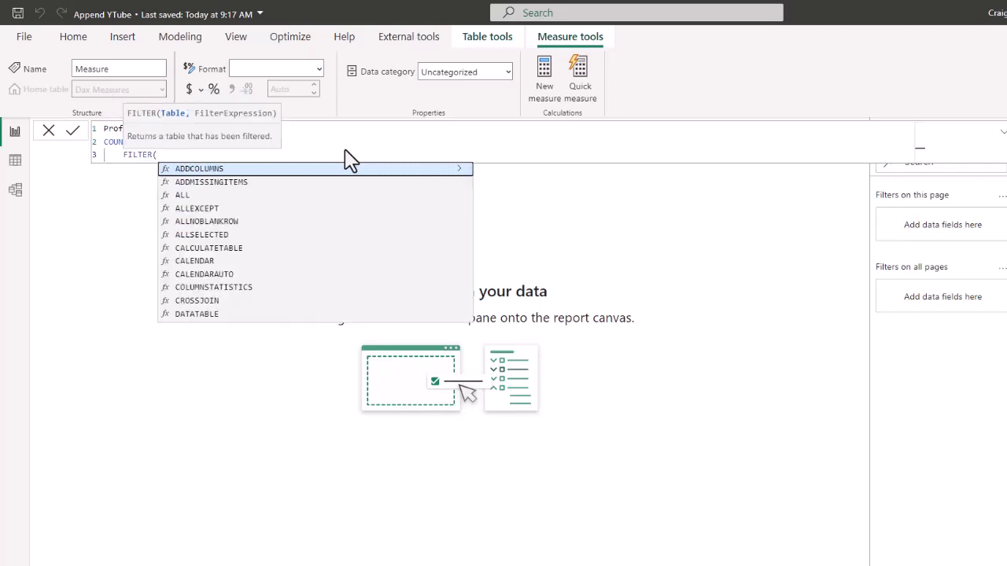
key("shift+Return")
type("you")
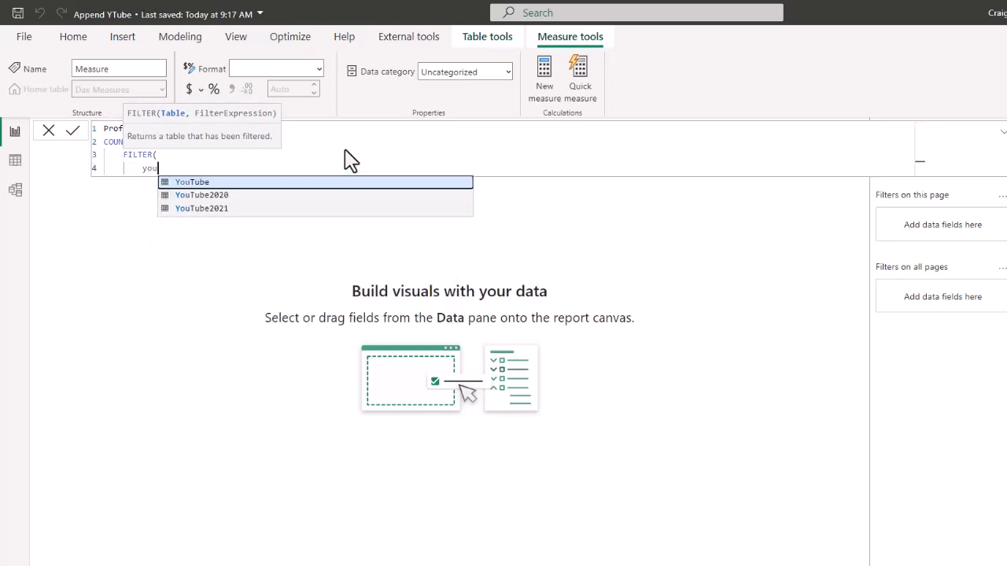
key("Tab")
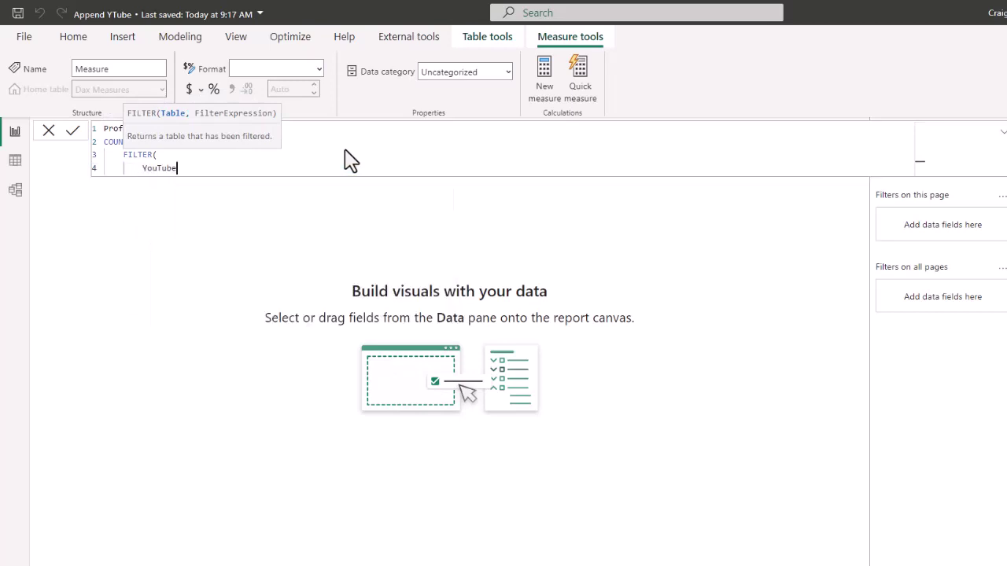
type(",")
key("shift+Return")
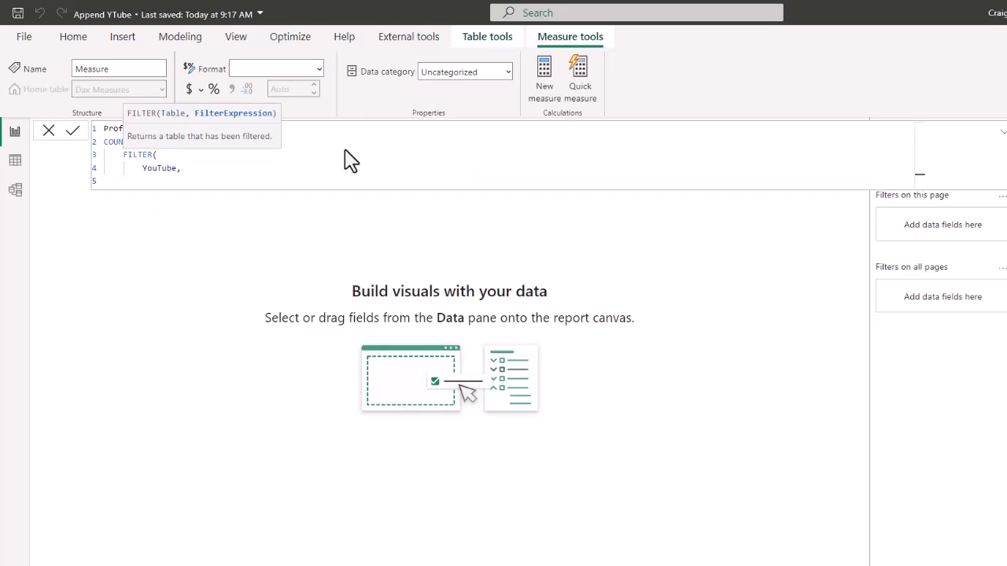
Step: Set the filter expression to YouTube[Profitable] = "Profitable", with the text value on its own line
type("prof")
key("Tab")
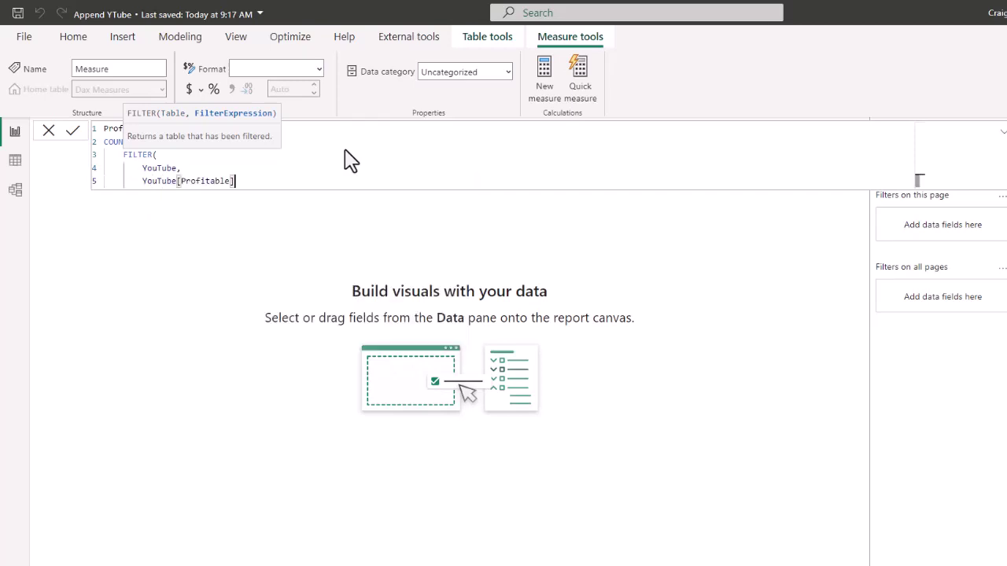
type("=")
key("shift+Return")
type("\"")
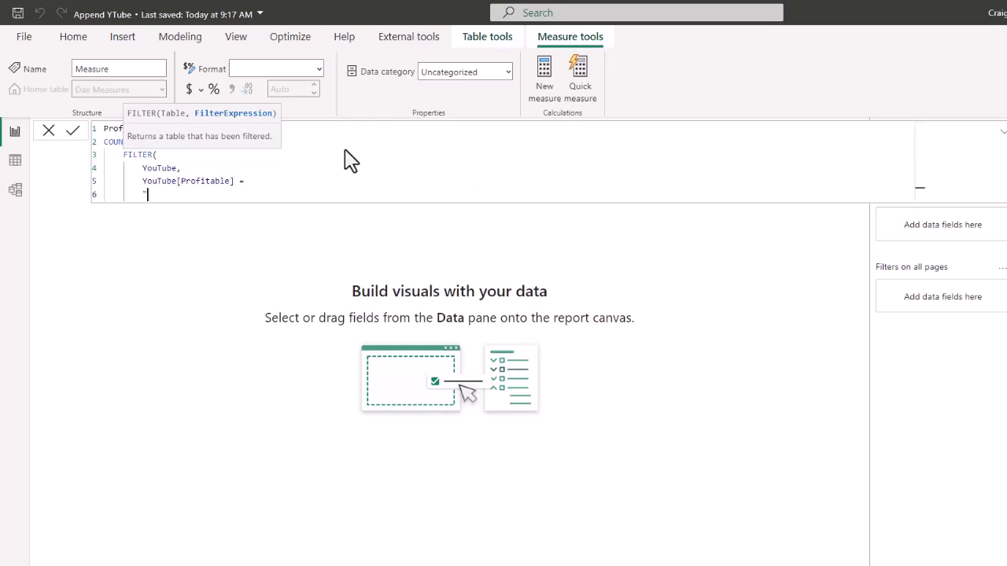
type("Profitable\"")
key("shift+Return")
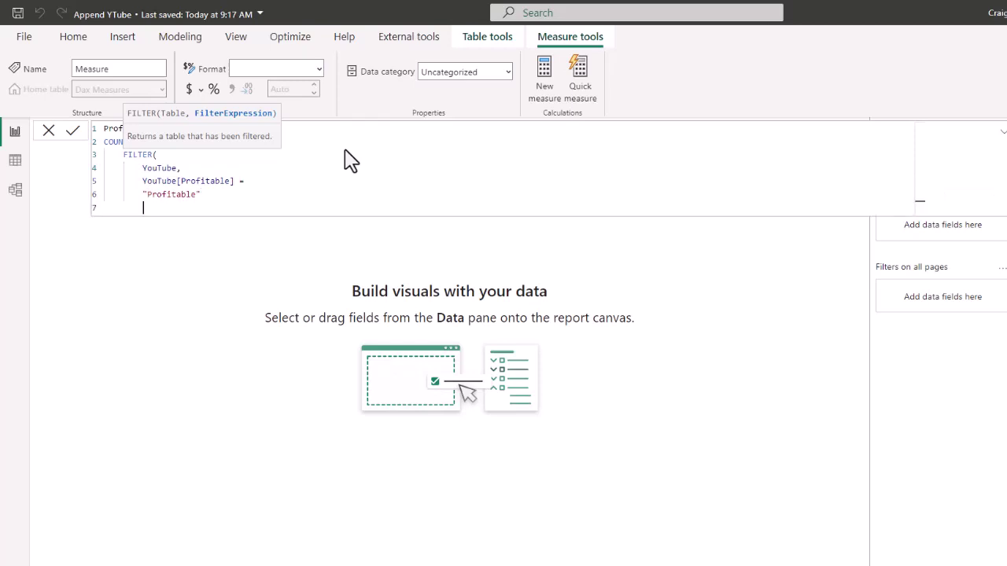
Step: Close the FILTER and COUNTROWS parentheses on separate lines and commit the Profitable measure
type(")")
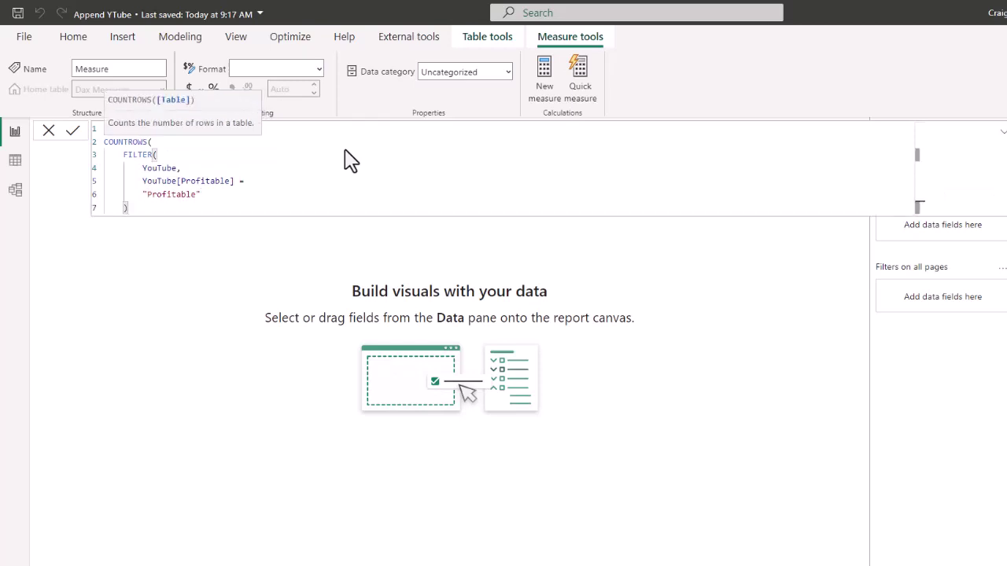
key("shift+Return")
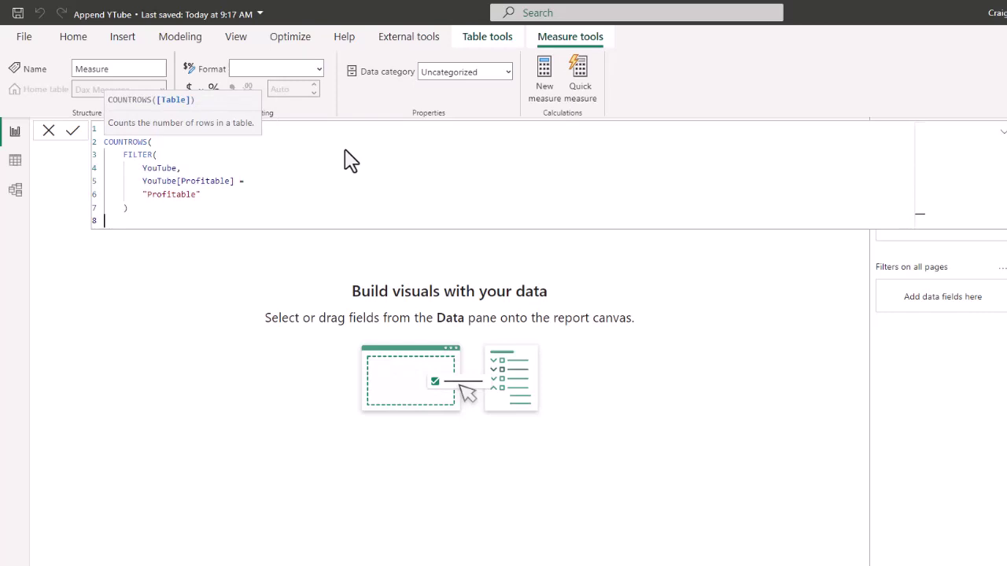
type(")")
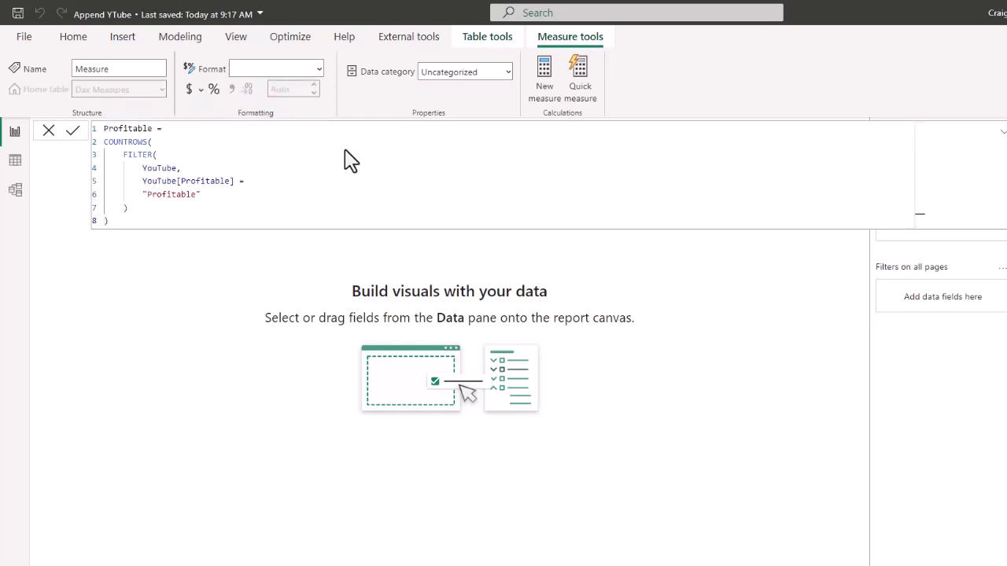
key("Return")
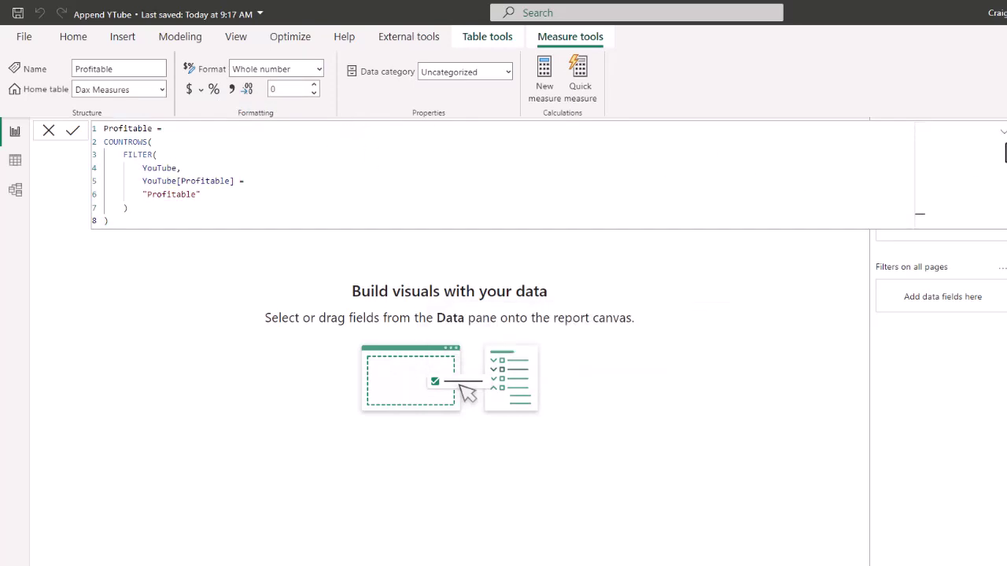
Step: Insert a Card visual on the report page and fill it with the Profitable measure
left_click(1002, 133)
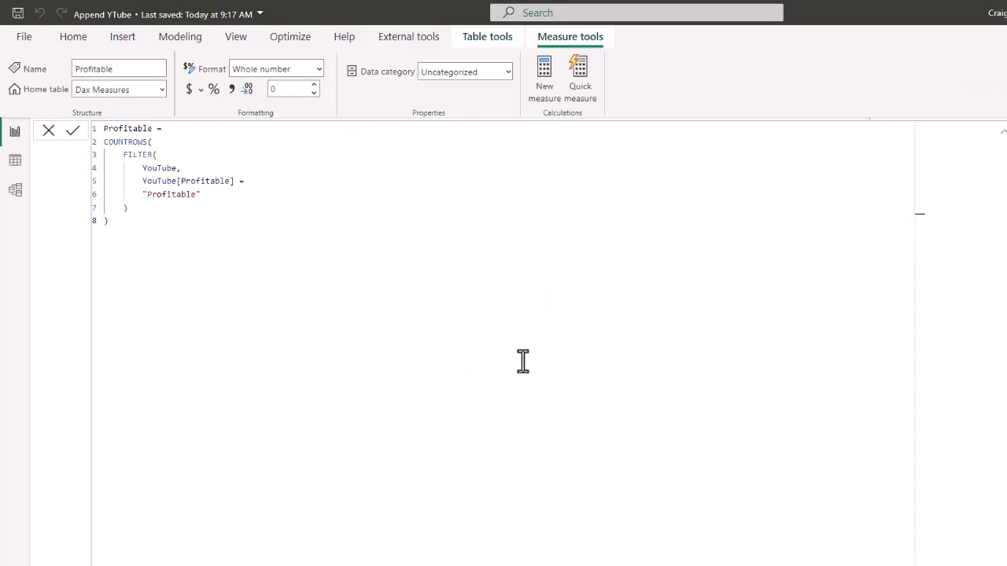
left_click(1003, 142)
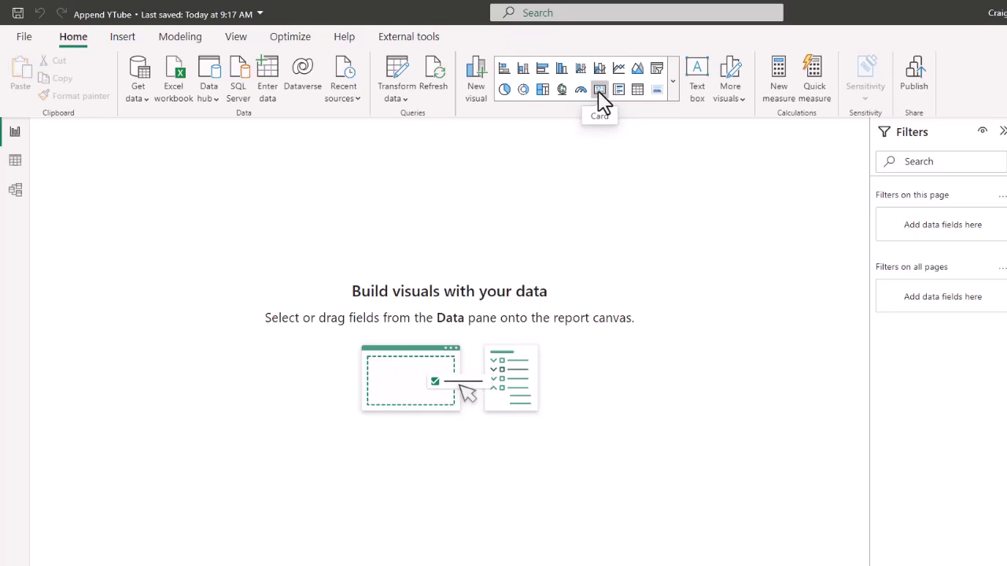
left_click(599, 90)
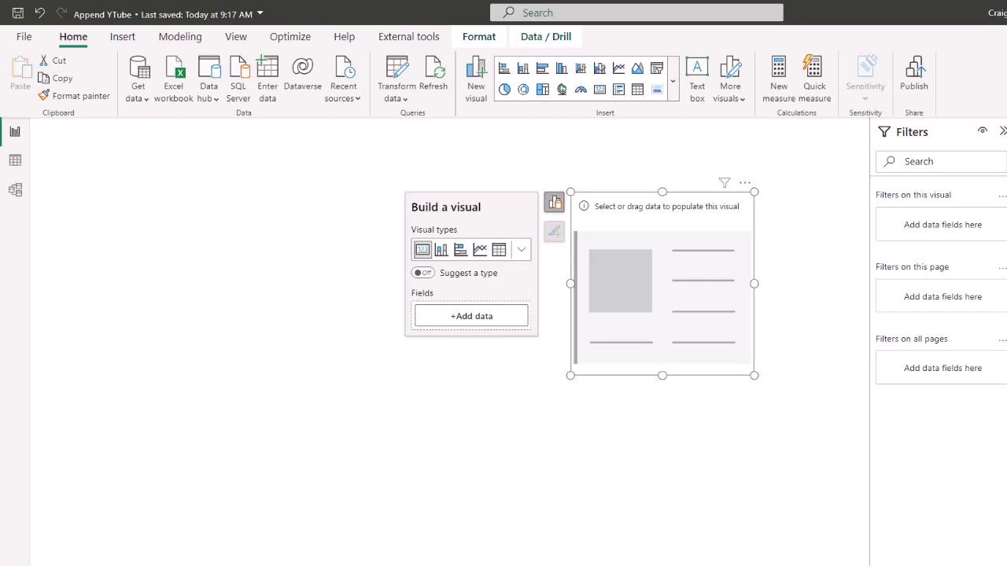
left_click_drag(995, 480, 689, 282)
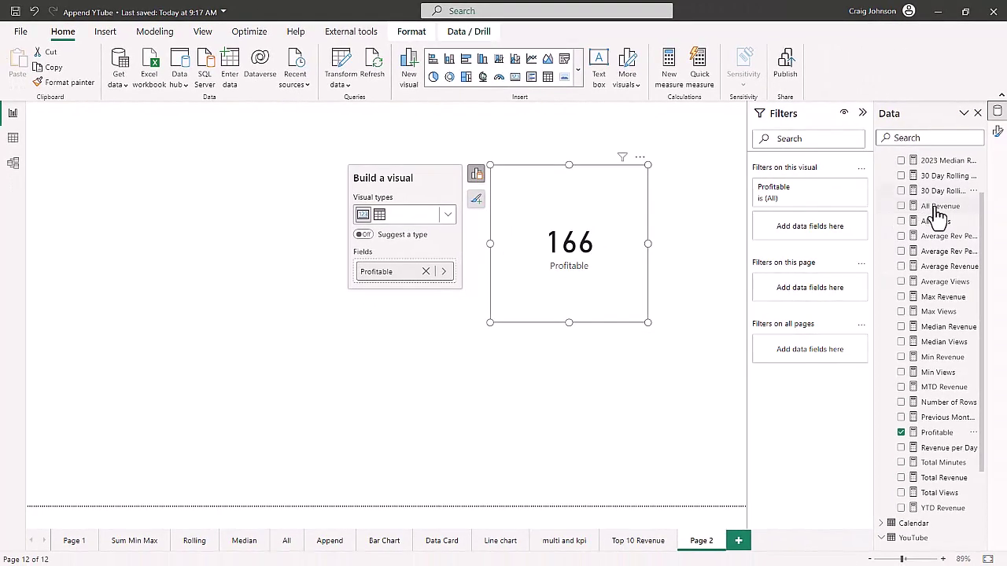
Step: Create another measure in Dax Measures named High Volume and start a second line for its formula
scroll(970, 243, "up", 2)
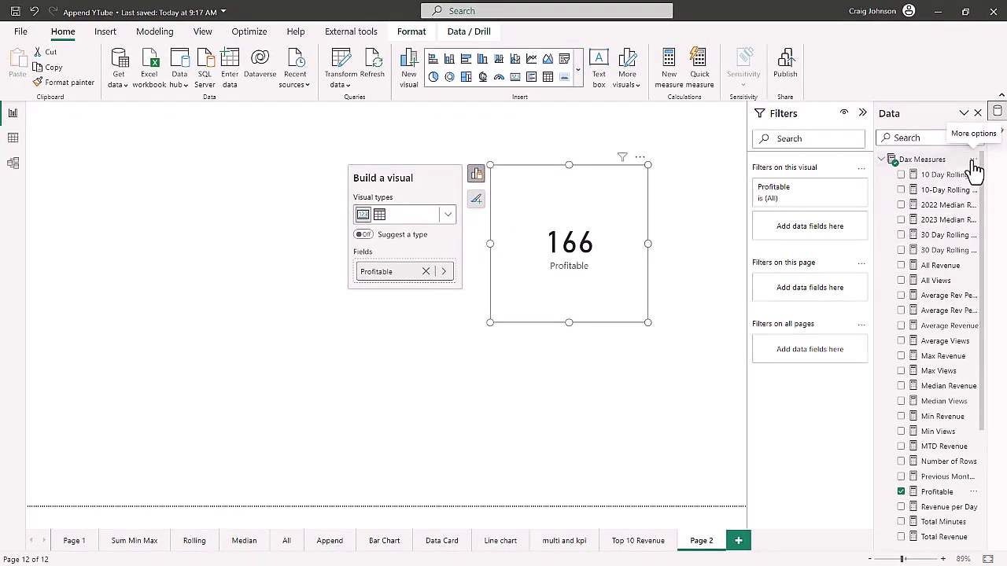
left_click(974, 163)
left_click(892, 185)
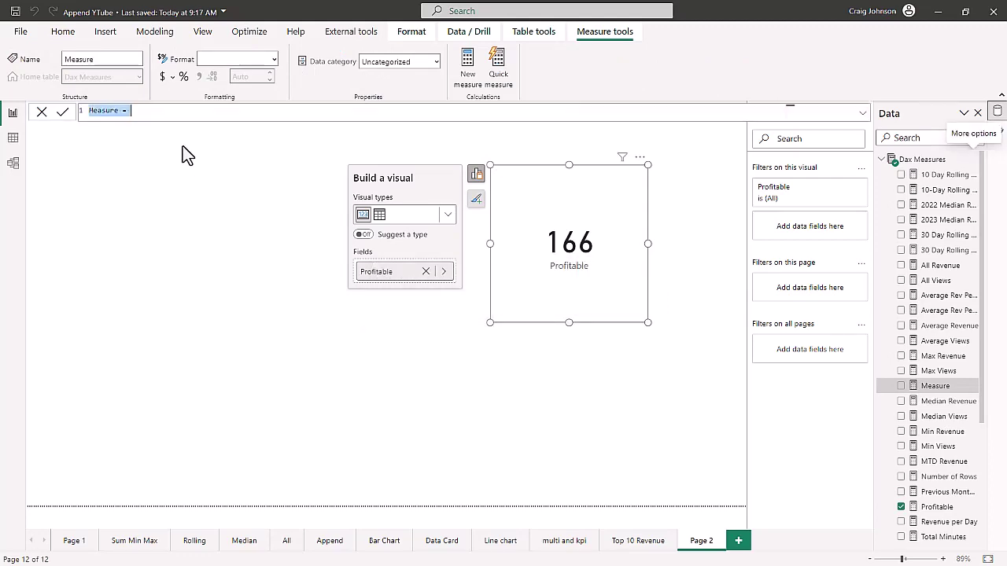
type("High ")
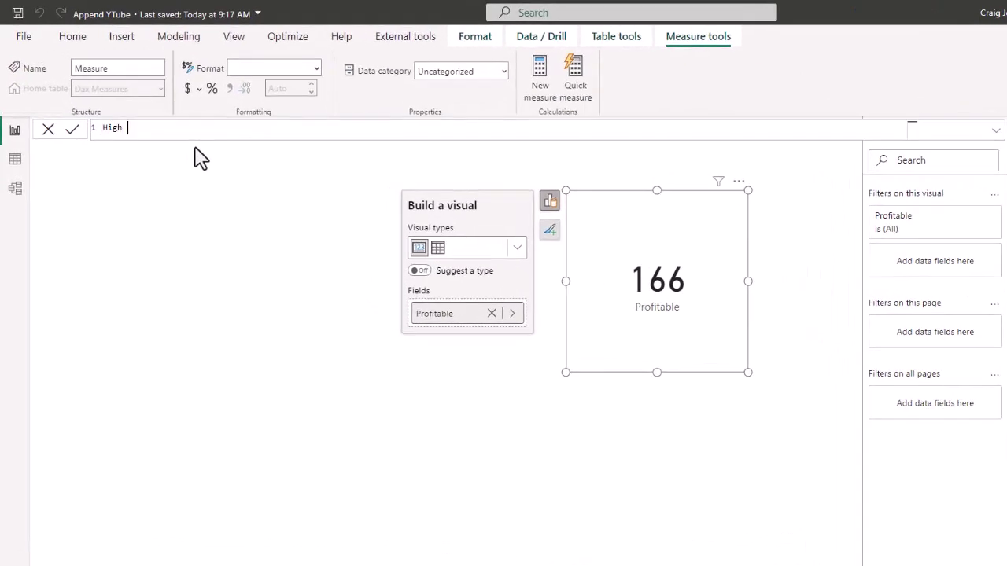
type("Volume =")
key("shift+Return")
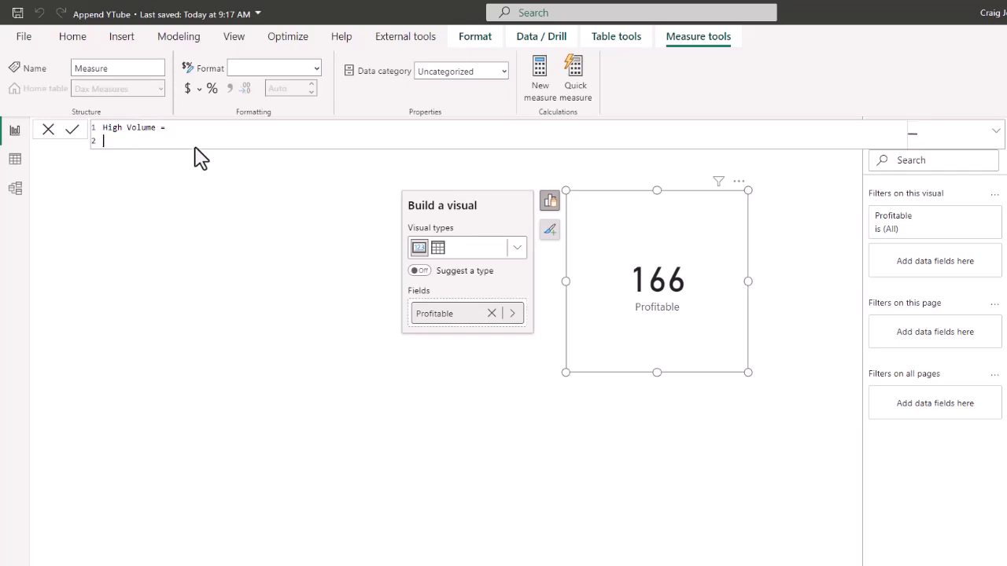
Step: Begin the High Volume formula with the COUNTROWS function and start a new line for its table argument
type("c")
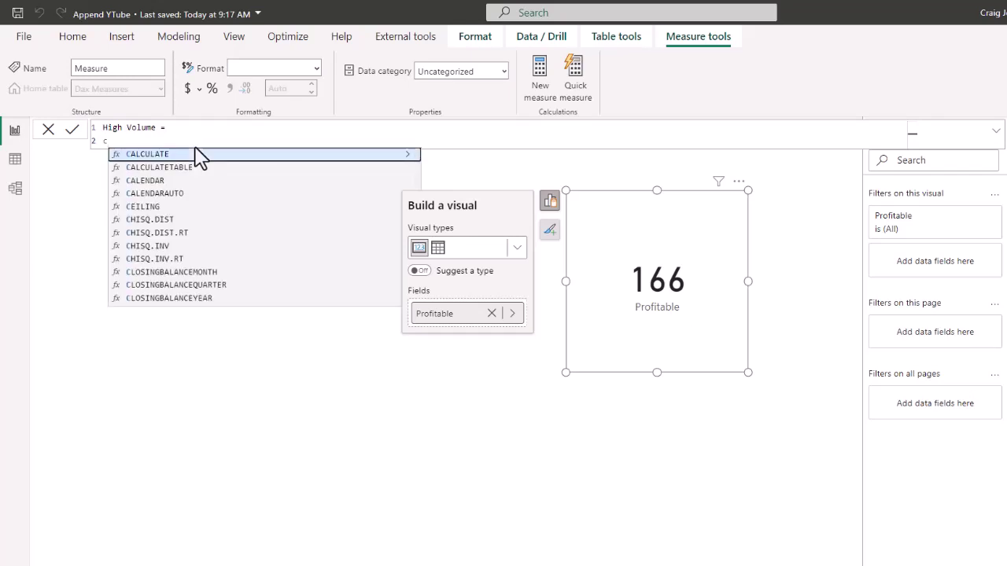
type("oun")
key("Down")
key("Down")
key("Down")
key("Down")
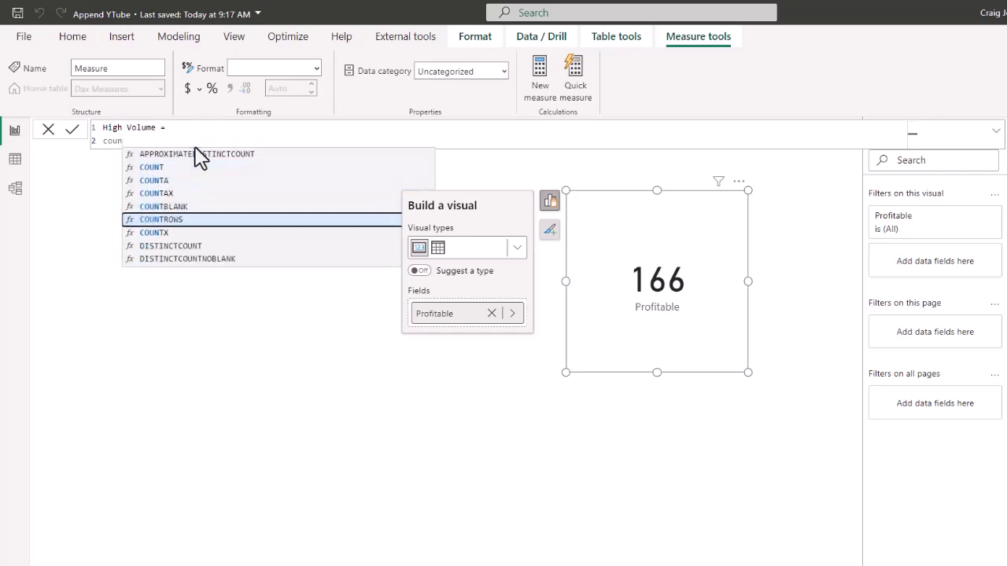
key("Tab")
key("shift+Return")
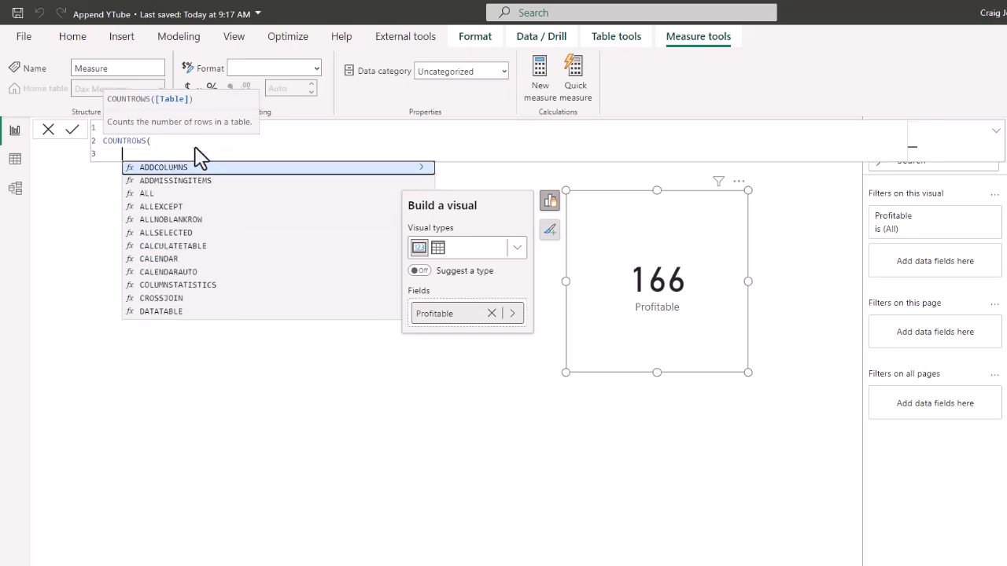
Step: Nest a FILTER function inside COUNTROWS with YouTube as its table, ending on a new line for the filter expression
type("filter")
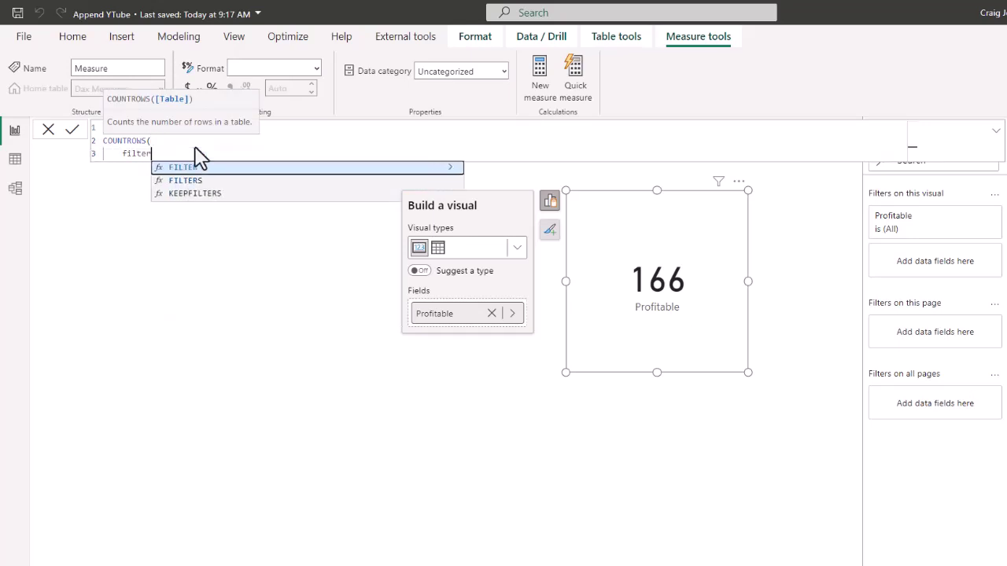
key("Tab")
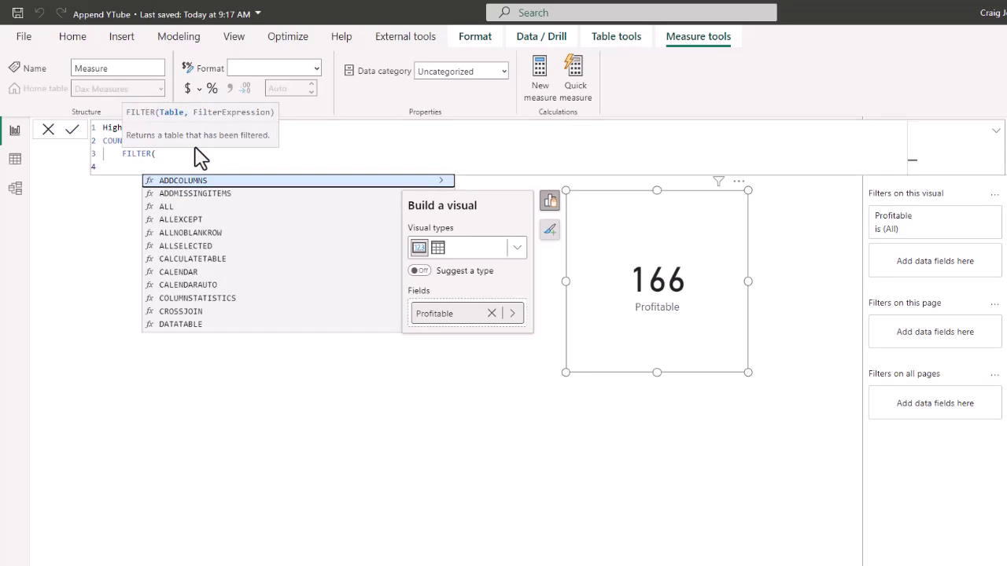
type("YouTube")
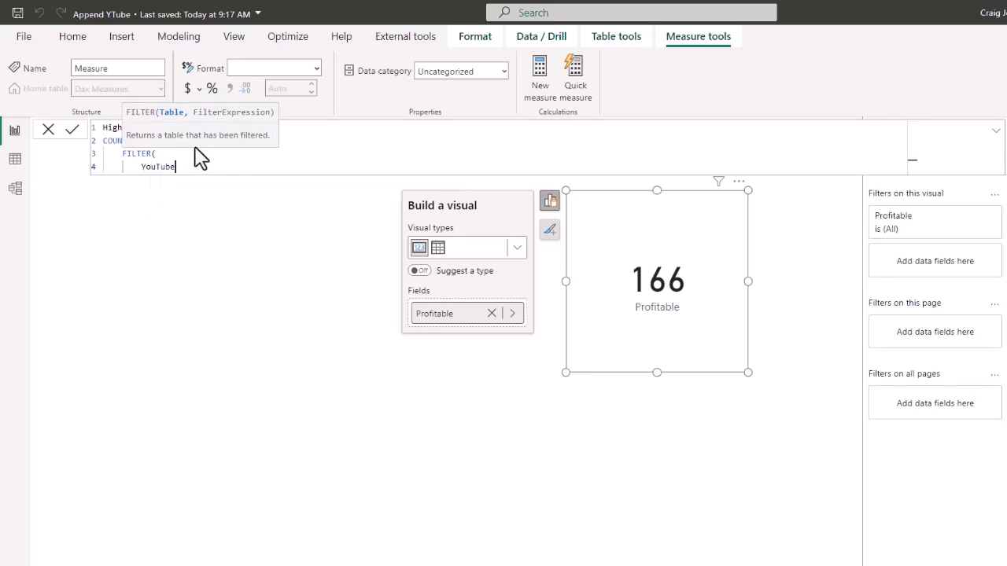
type(",")
key("Return")
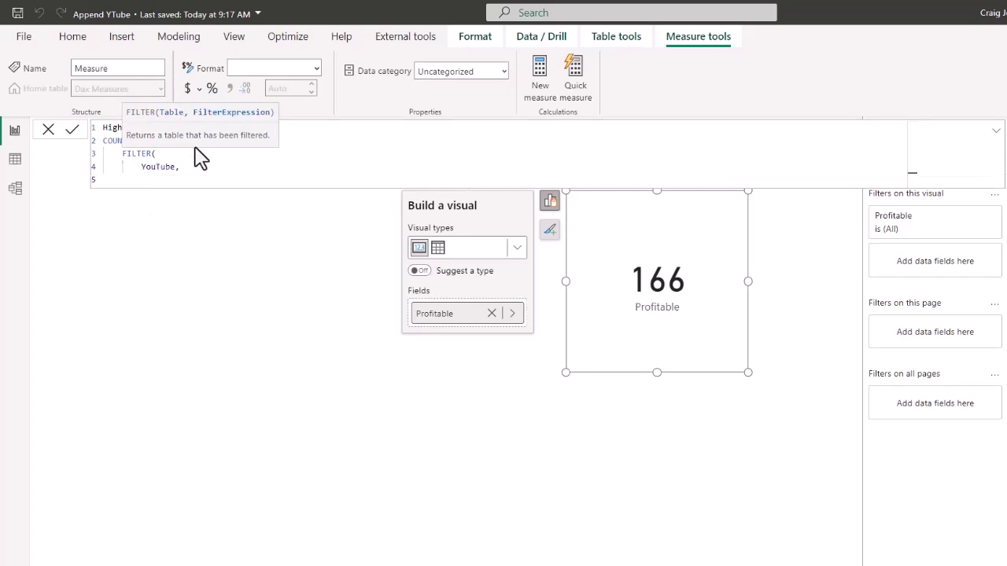
type("pr")
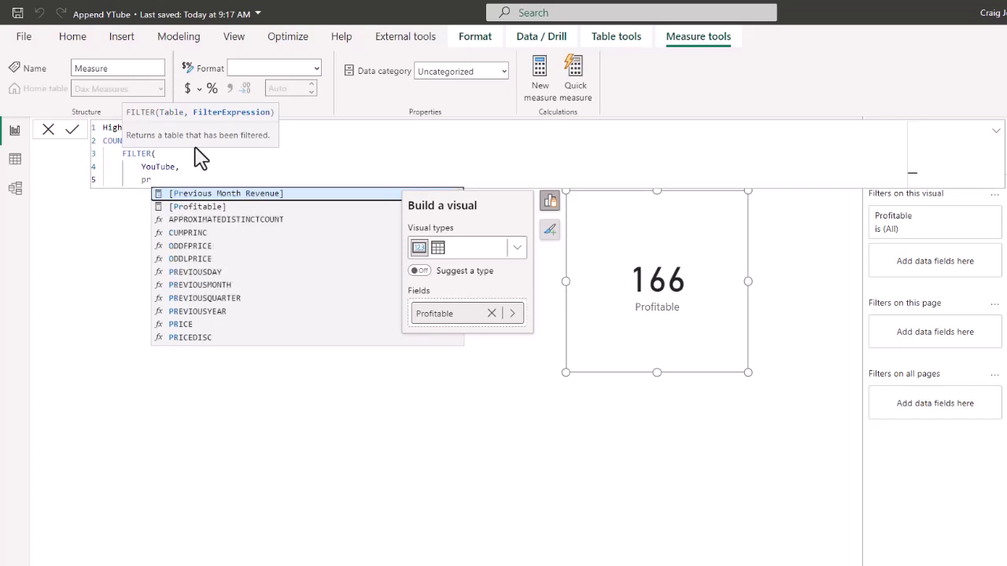
key("BackSpace")
key("BackSpace")
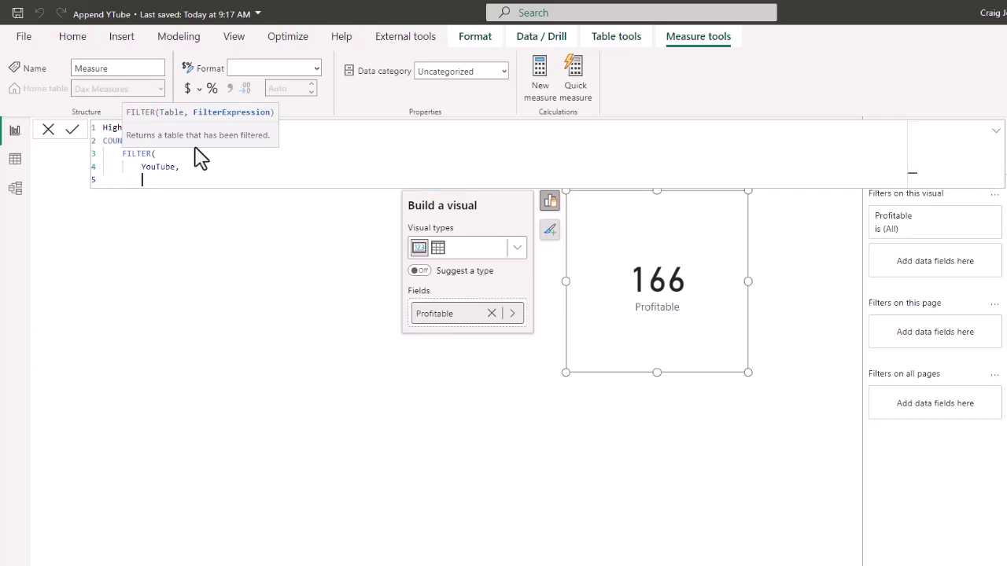
Step: Enter the YouTube[Traffic Volume] column as the start of the filter expression
type("you")
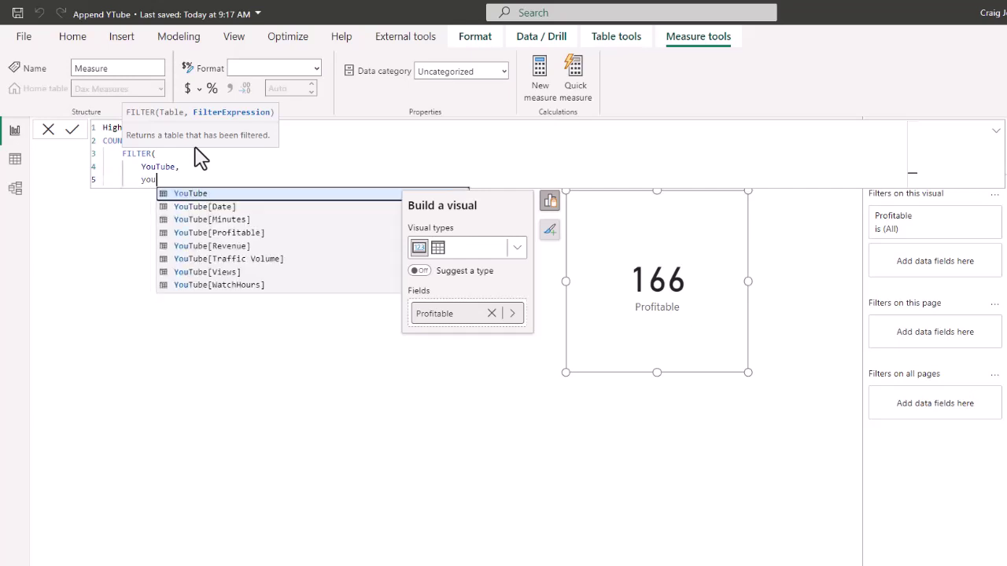
key("Down")
key("Down")
key("Down")
key("Down")
key("Down")
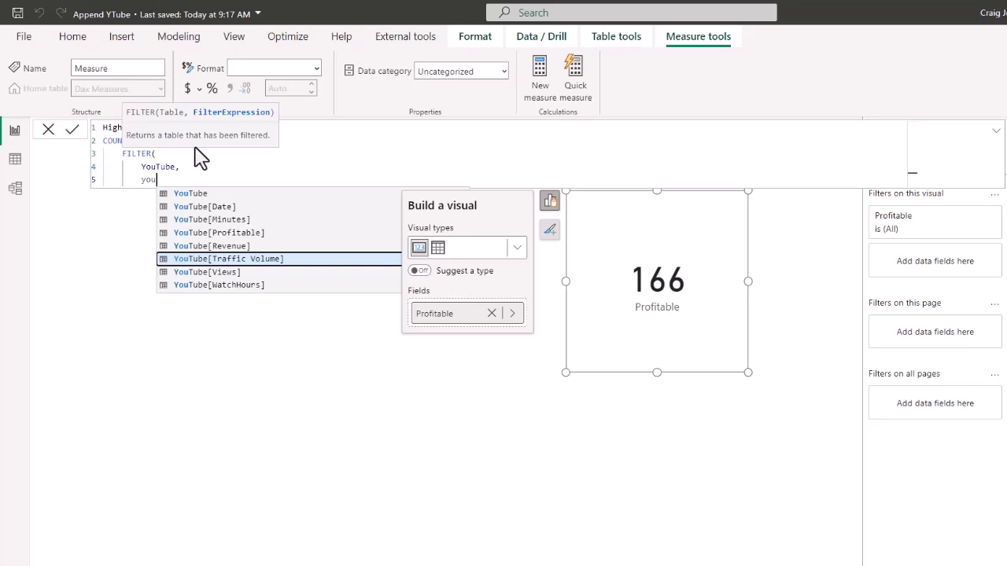
key("Down")
key("Down")
key("Down")
key("Down")
key("Down")
key("Down")
key("Down")
key("Down")
key("Tab")
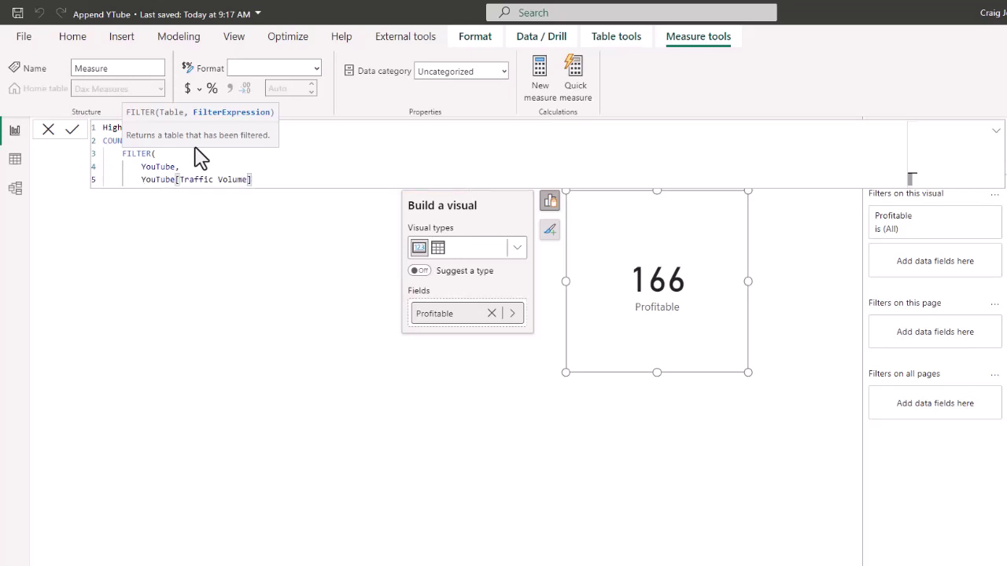
Step: Complete the filter condition as equal to "High", with the text value on its own line
type("-")
key("shift+Return")
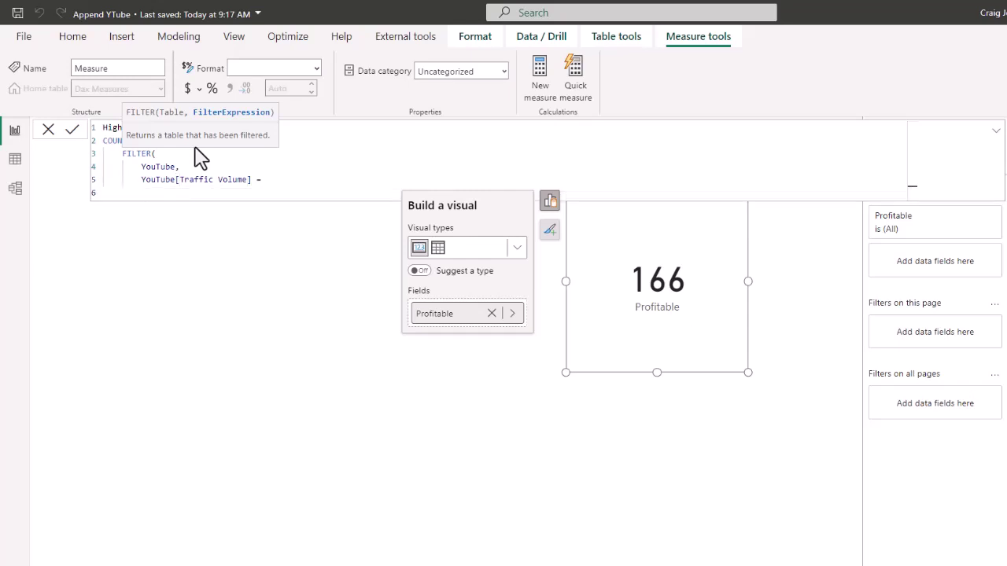
type("\"High\"")
key("shift+Return")
key("BackSpace")
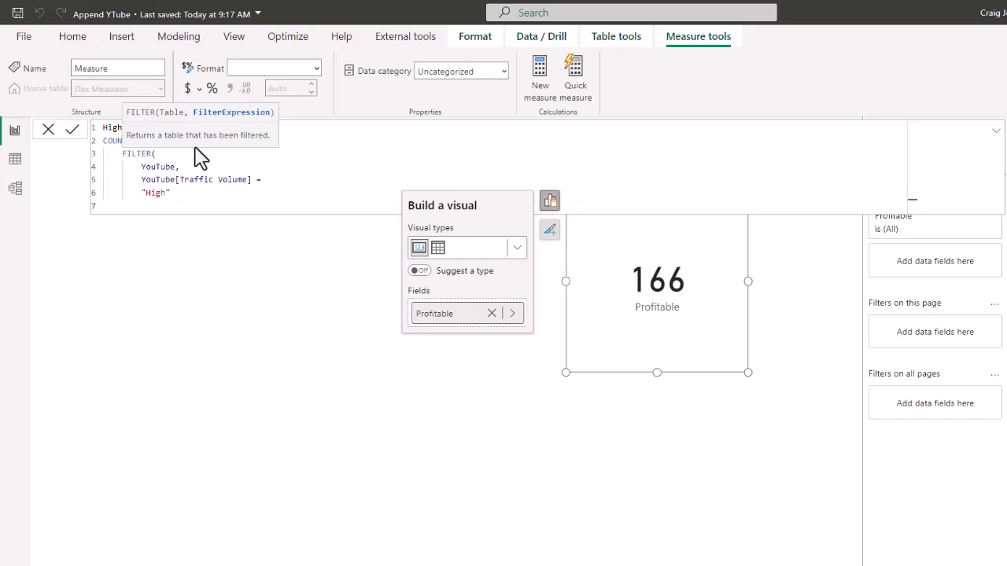
Step: Close the FILTER and COUNTROWS parentheses on separate lines and commit the High Volume measure
type(")")
key("shift+Return")
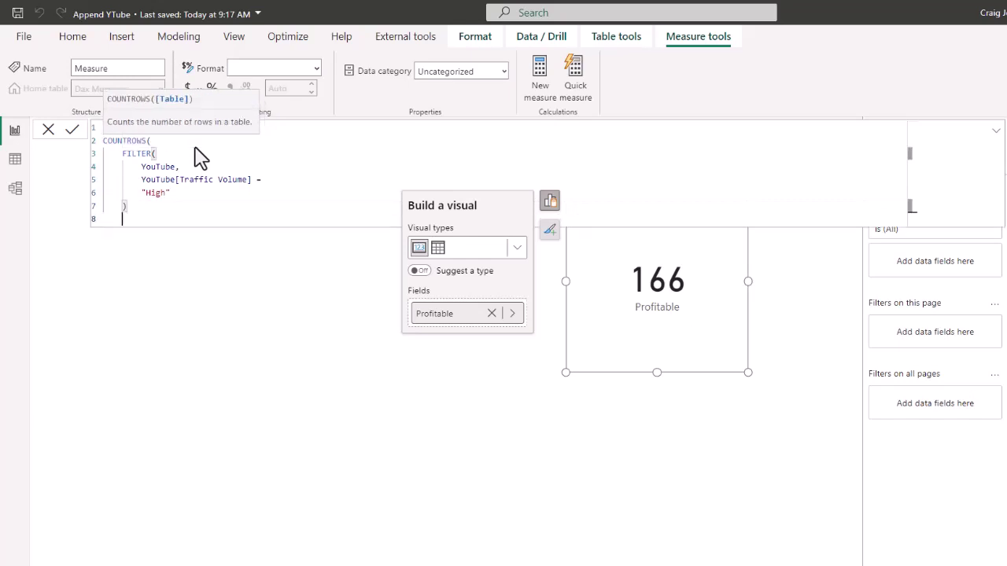
key("BackSpace")
type(")")
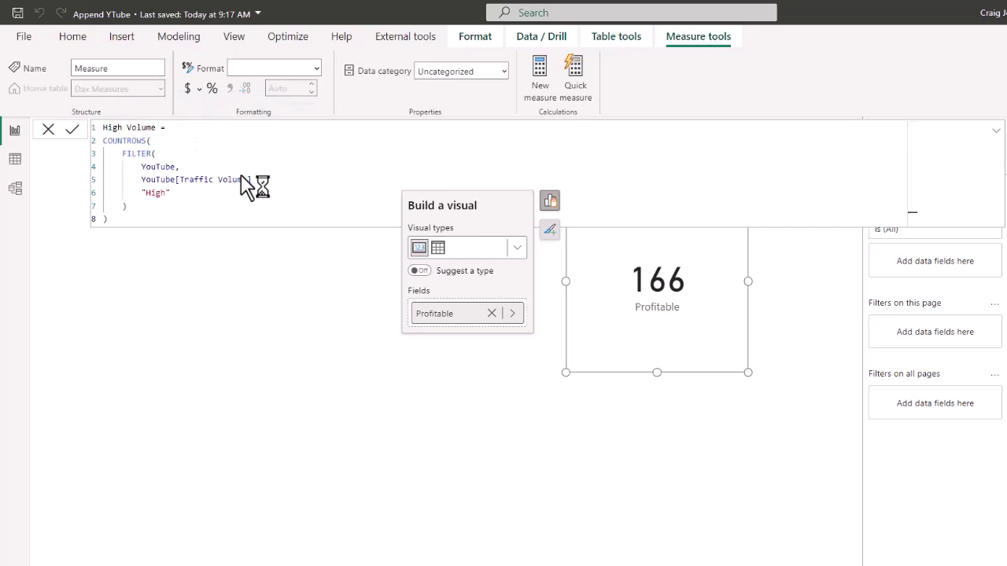
key("Return")
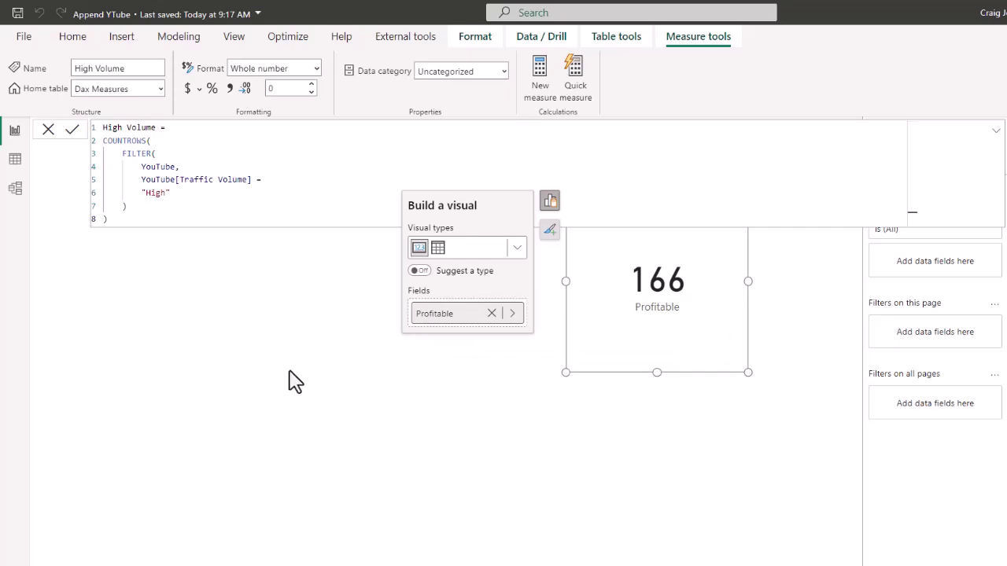
Step: Insert a second Card visual on the report page and fill it with the High Volume measure
left_click(258, 331)
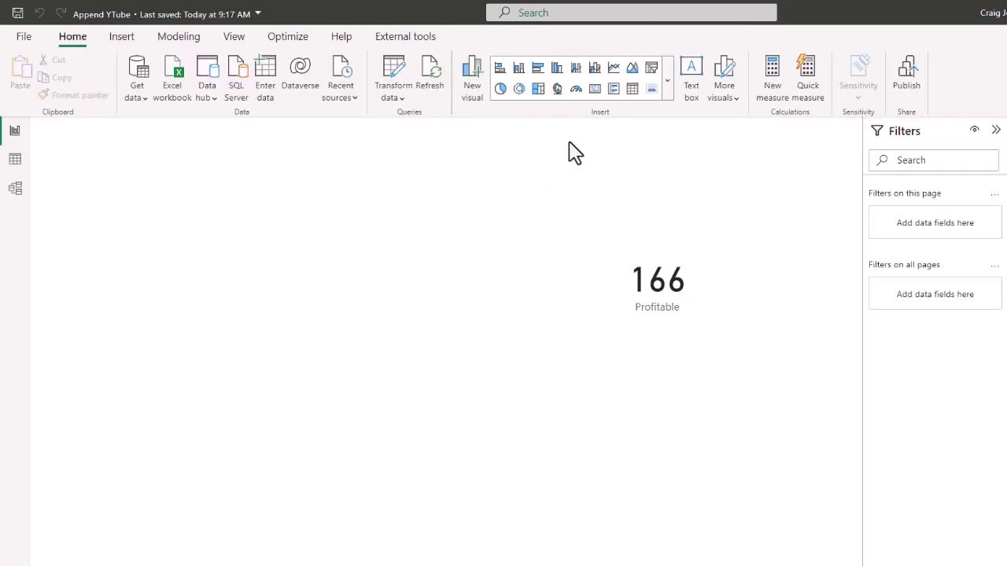
left_click(593, 89)
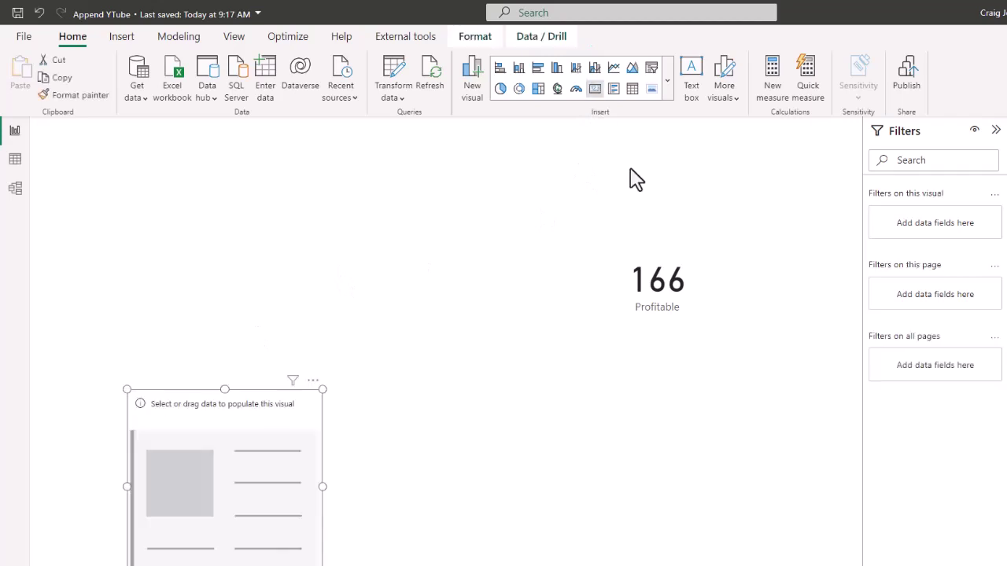
left_click_drag(759, 455, 270, 488)
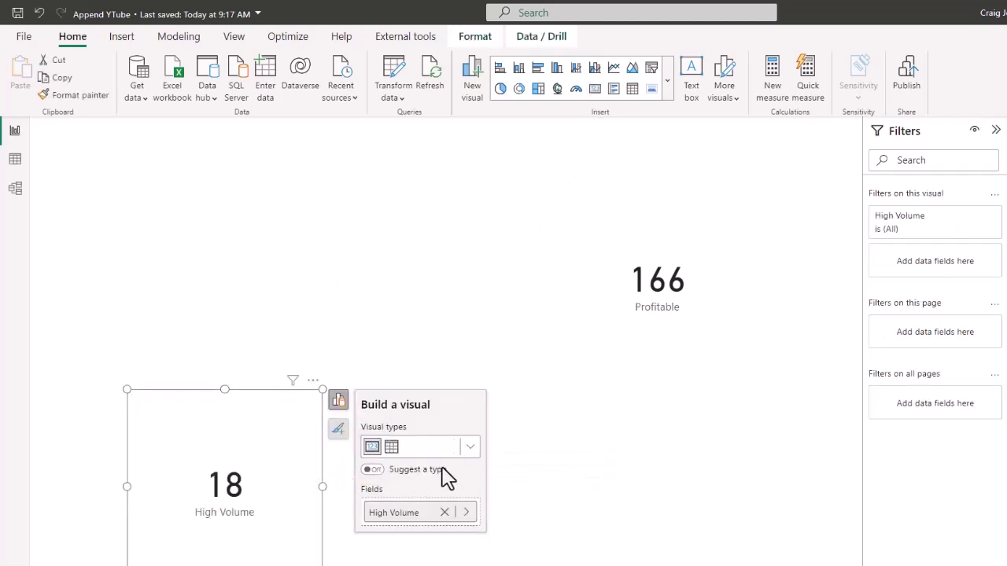